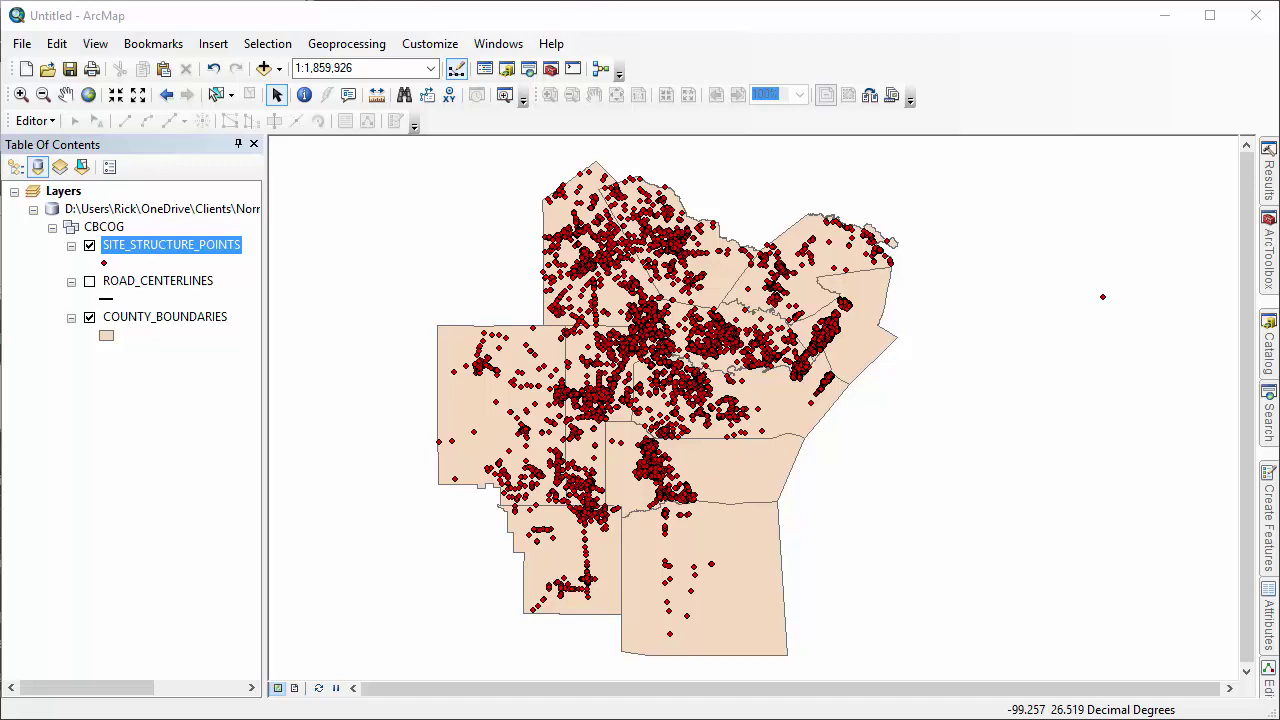
- Confirm the Editor toolbar is enabled in the toolbars list
{"action": "left_click", "coordinate": [430, 45]}
{"action": "mouse_move", "coordinate": [478, 66]}
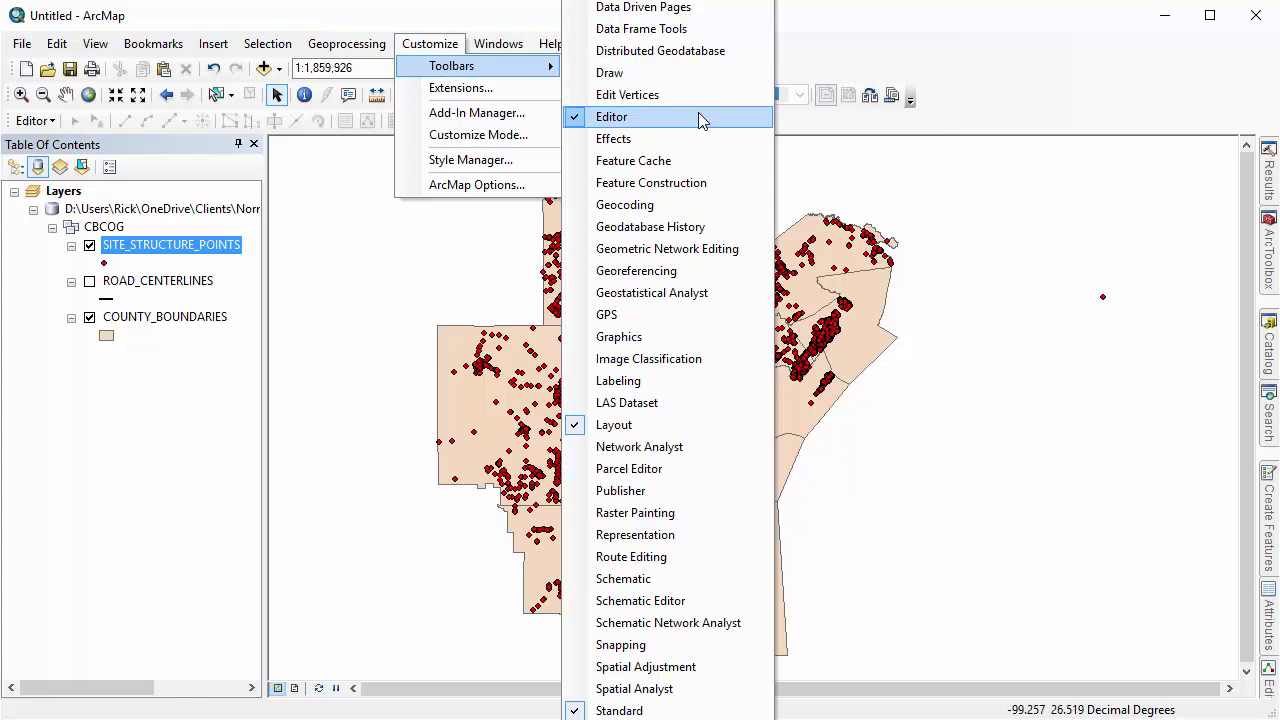
{"action": "left_click", "coordinate": [866, 134]}
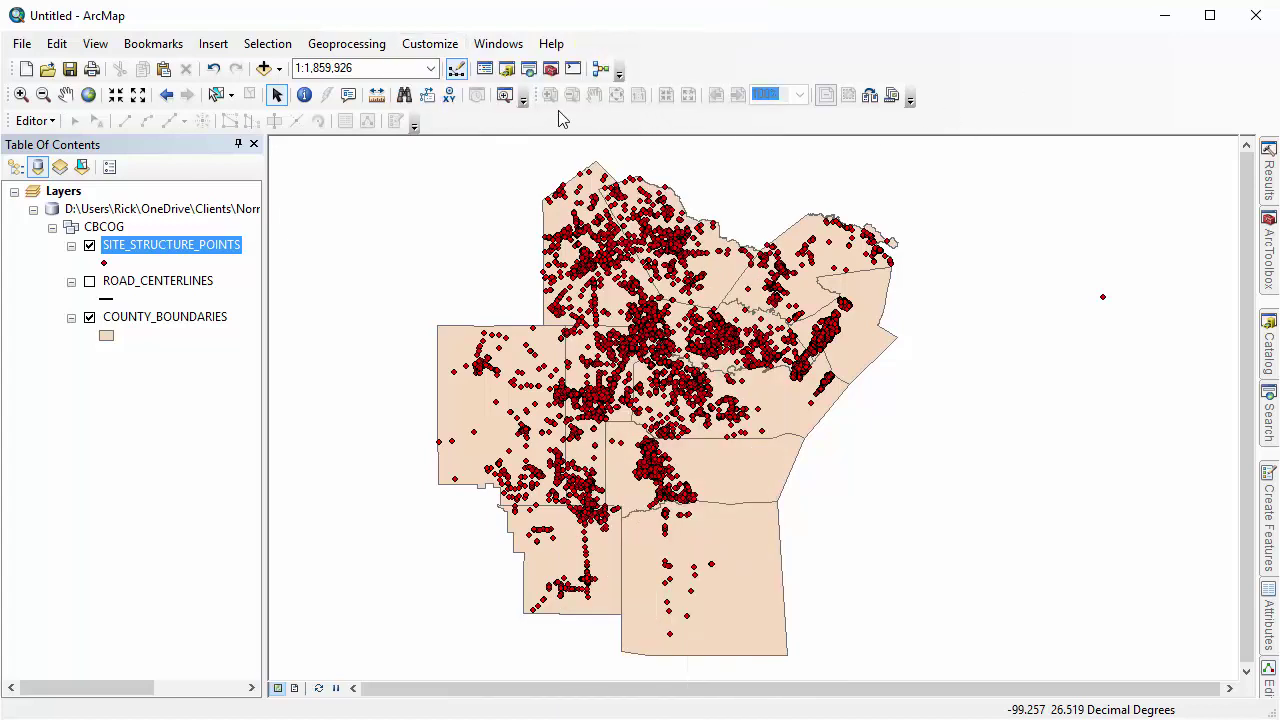
{"action": "right_click", "coordinate": [578, 112]}
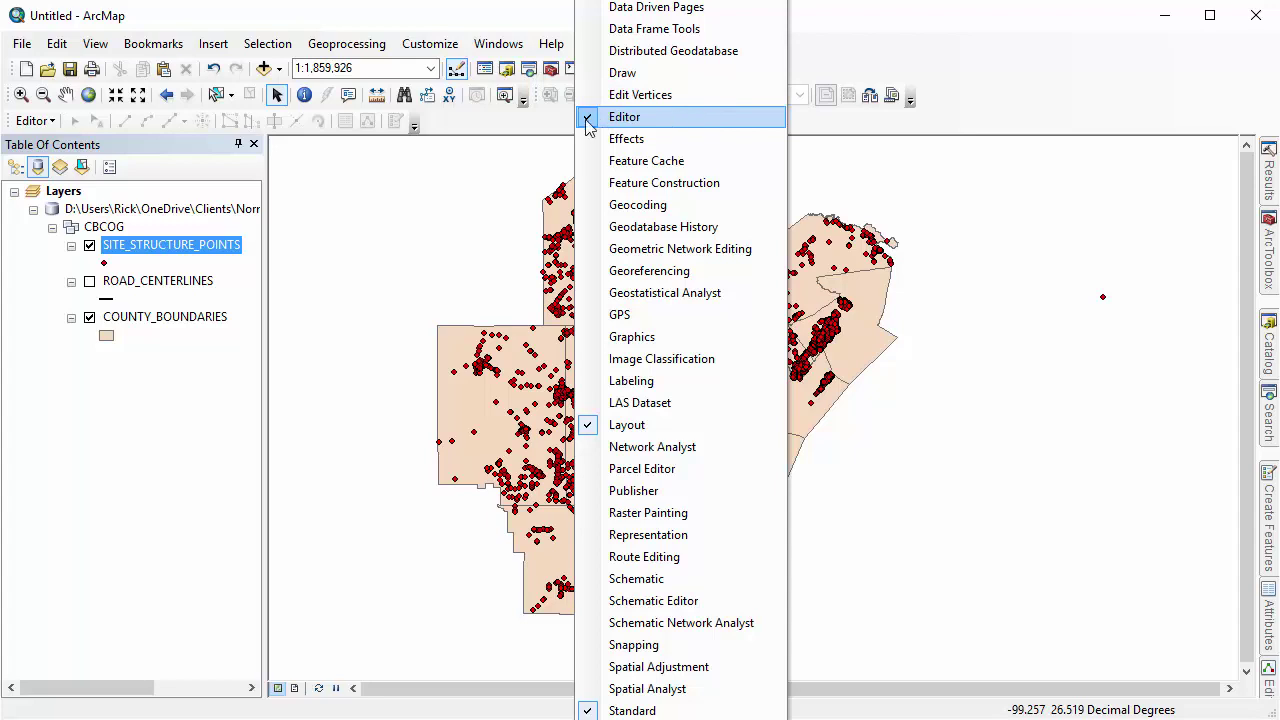
{"action": "left_click", "coordinate": [552, 134]}
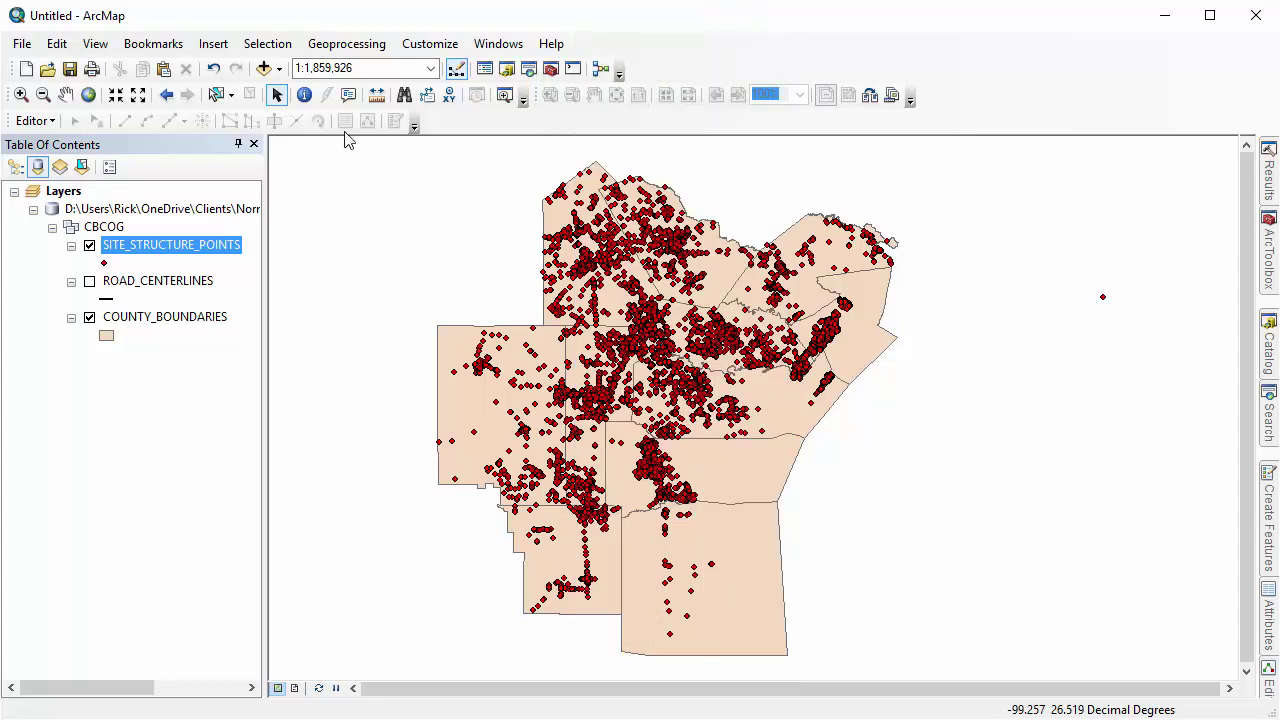
- Start an editing session on the CBCOG geodatabase layers
{"action": "left_click", "coordinate": [50, 121]}
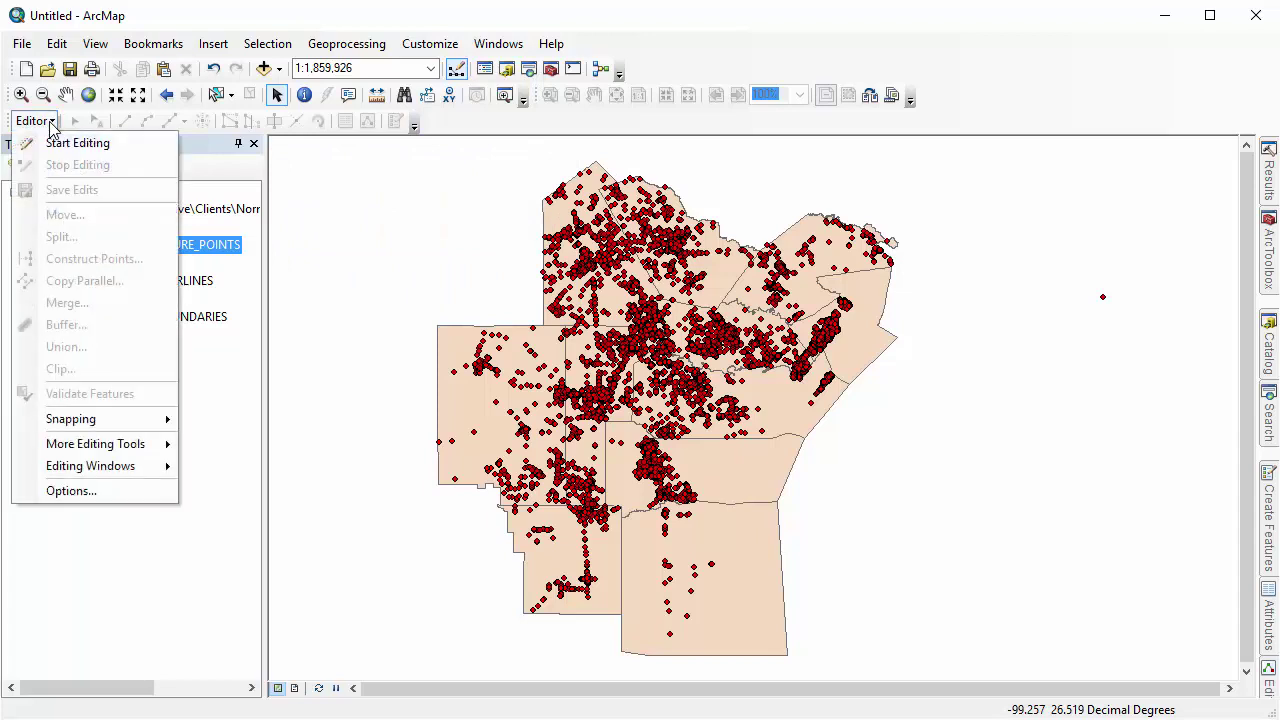
{"action": "left_click", "coordinate": [128, 146]}
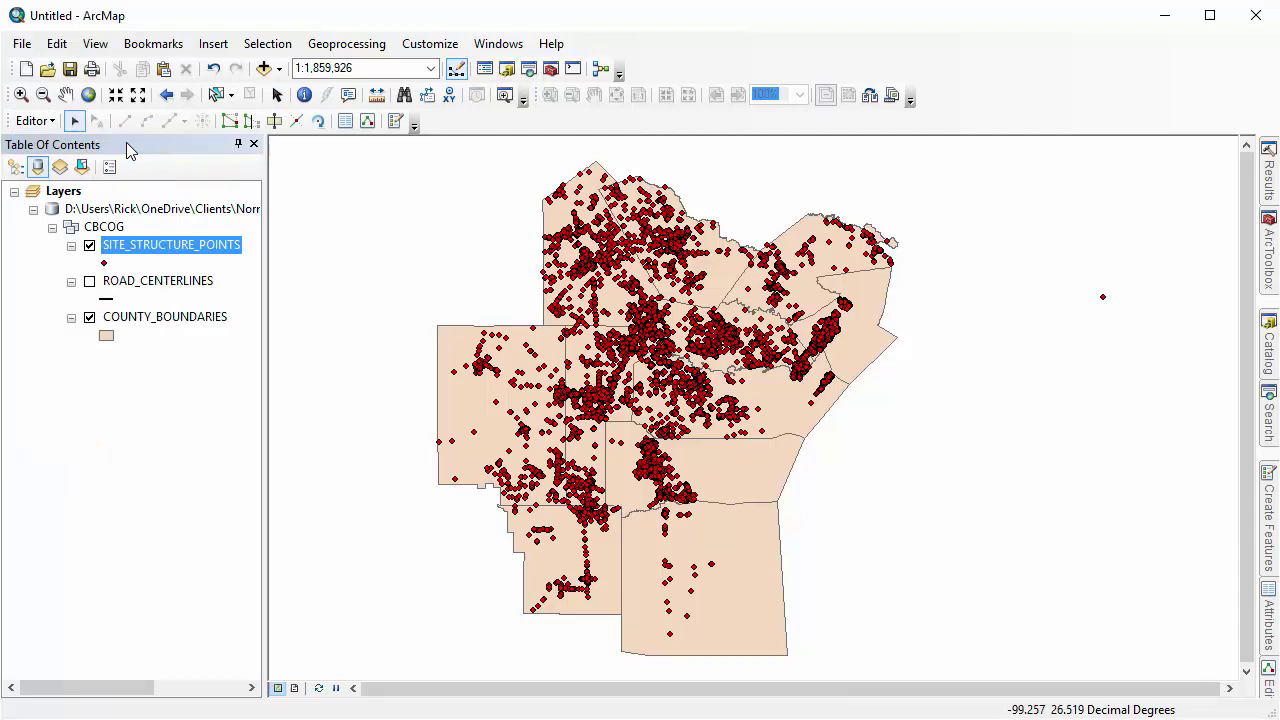
{"action": "left_click", "coordinate": [151, 214]}
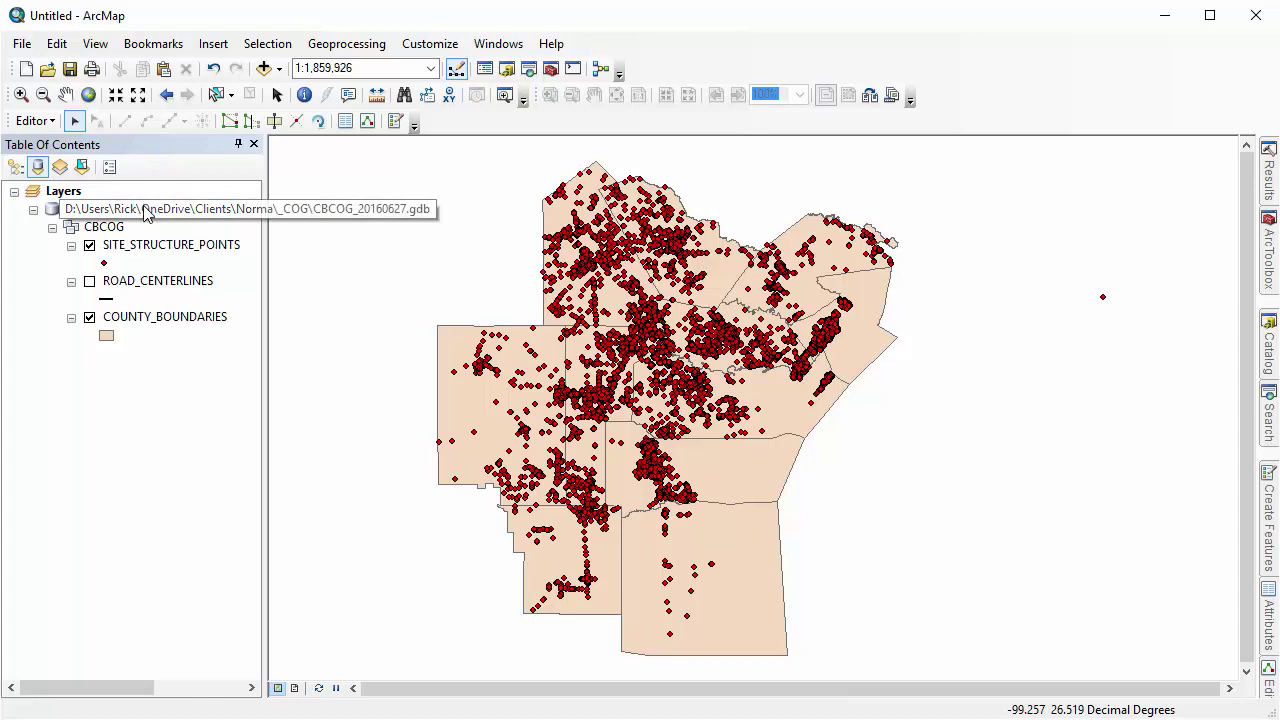
{"action": "key", "text": "F2"}
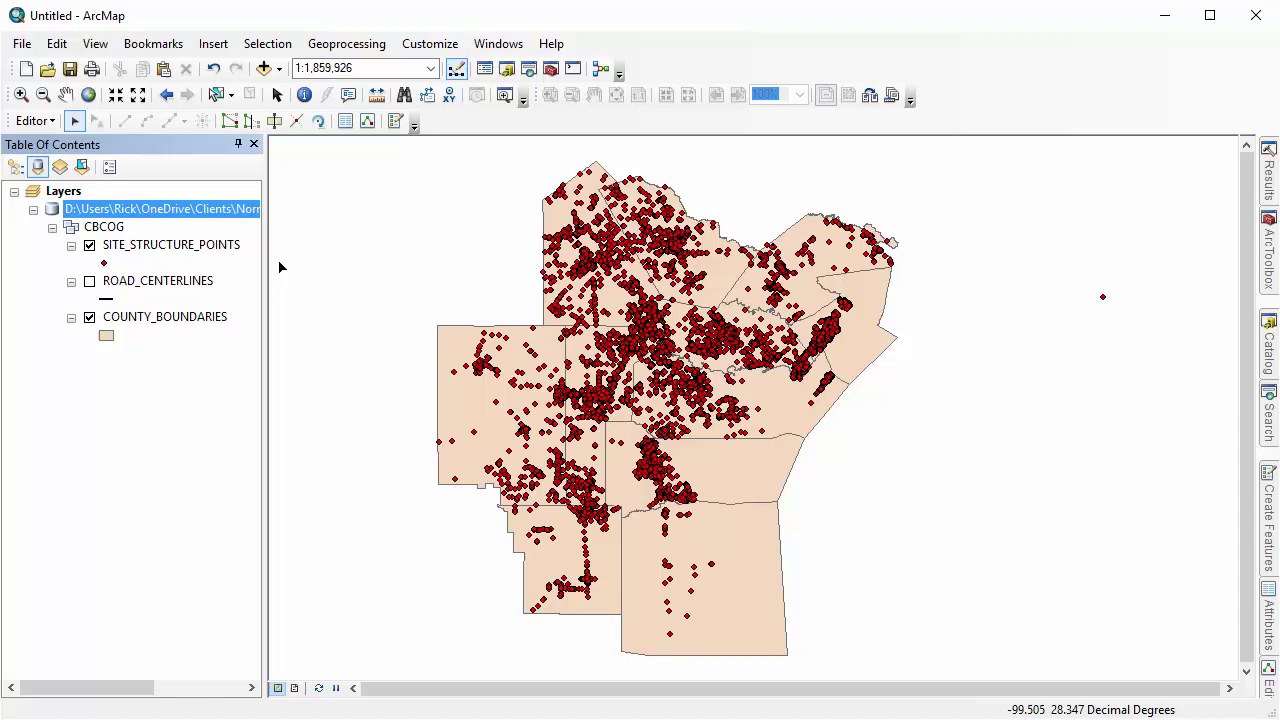
- Show the Create Features templates and pick COUNTY_BOUNDARIES for drawing polygons
{"action": "left_click", "coordinate": [53, 121]}
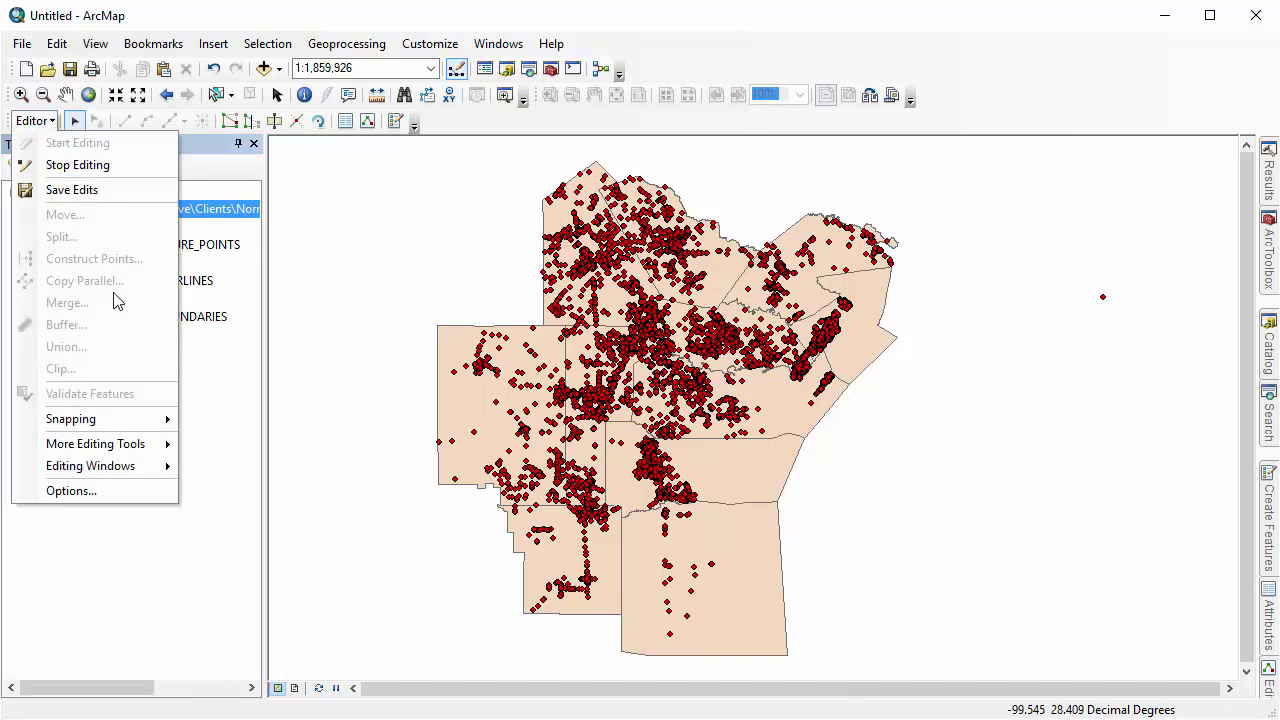
{"action": "mouse_move", "coordinate": [90, 466]}
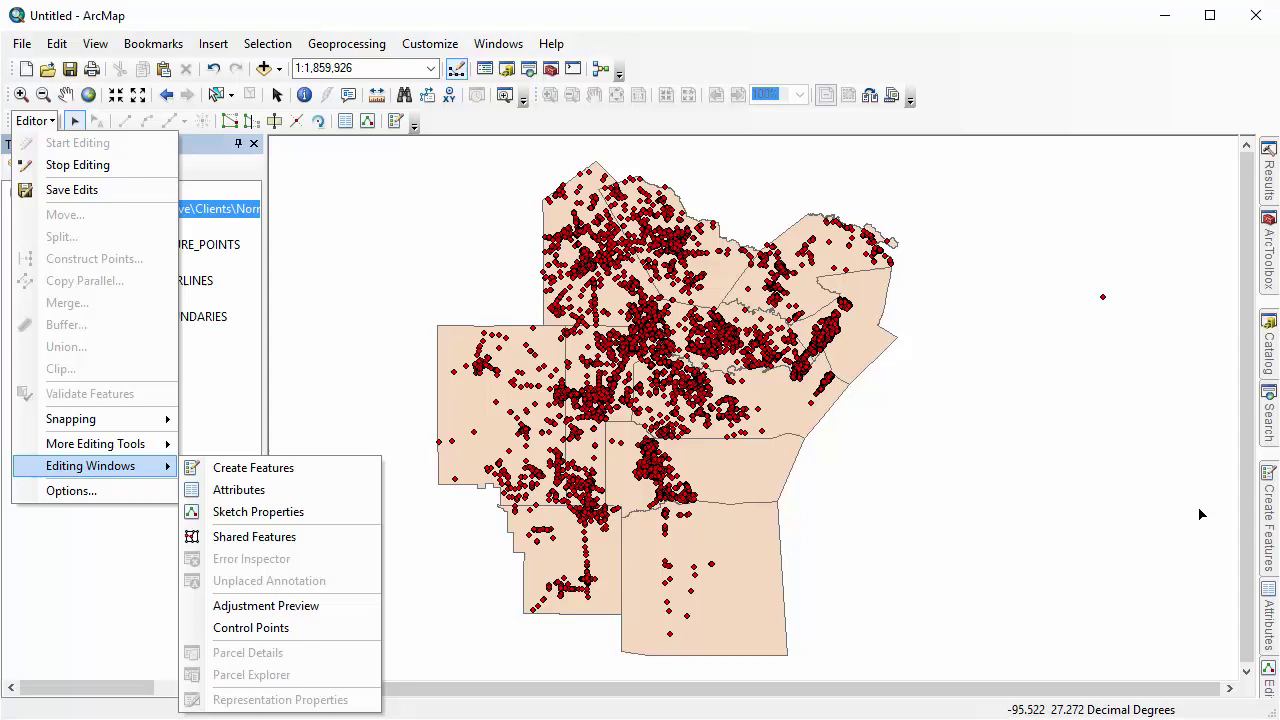
{"action": "left_click", "coordinate": [1267, 522]}
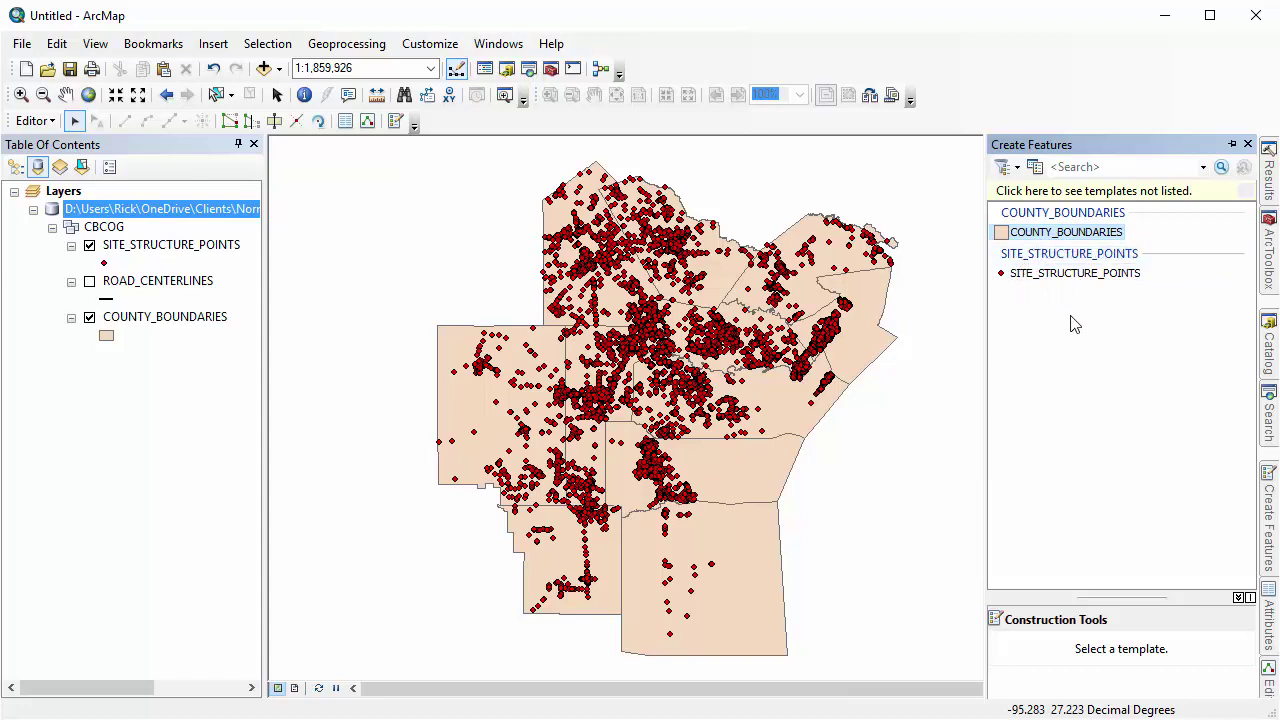
{"action": "left_click", "coordinate": [1066, 232]}
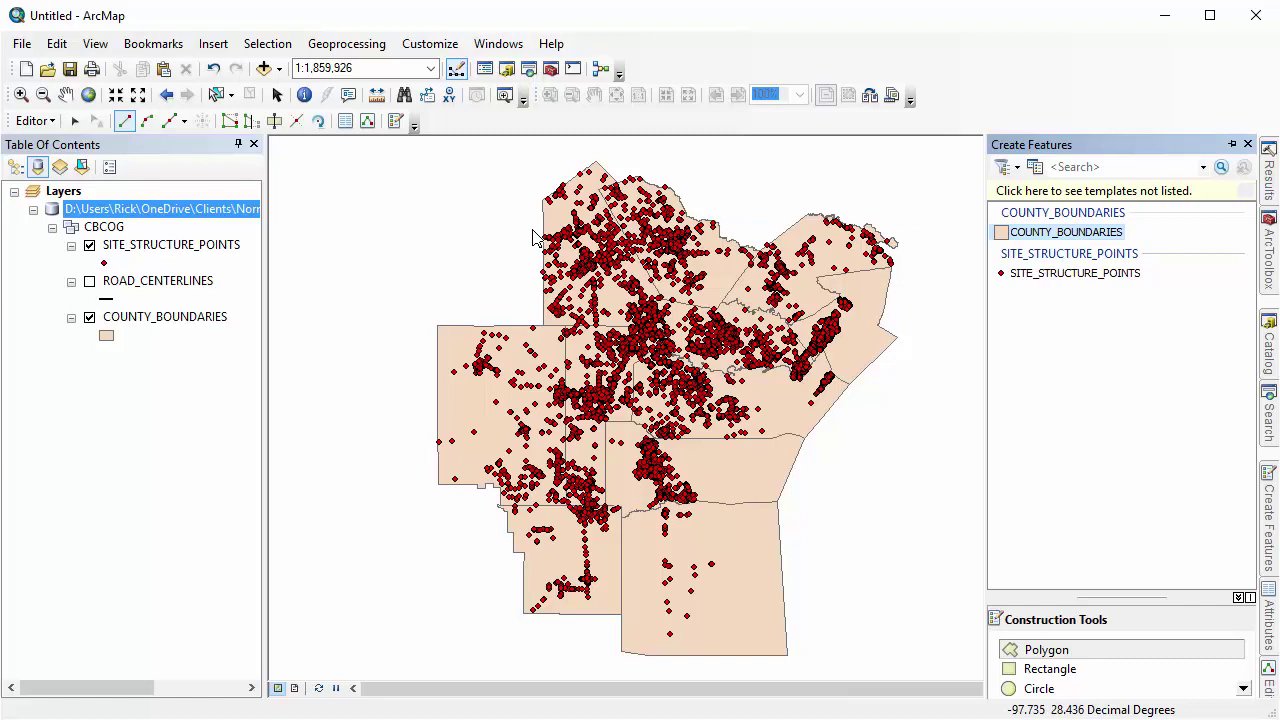
- Draw and finish an eight-vertex county polygon northwest of the existing counties
{"action": "left_click", "coordinate": [312, 204]}
{"action": "left_click", "coordinate": [381, 191]}
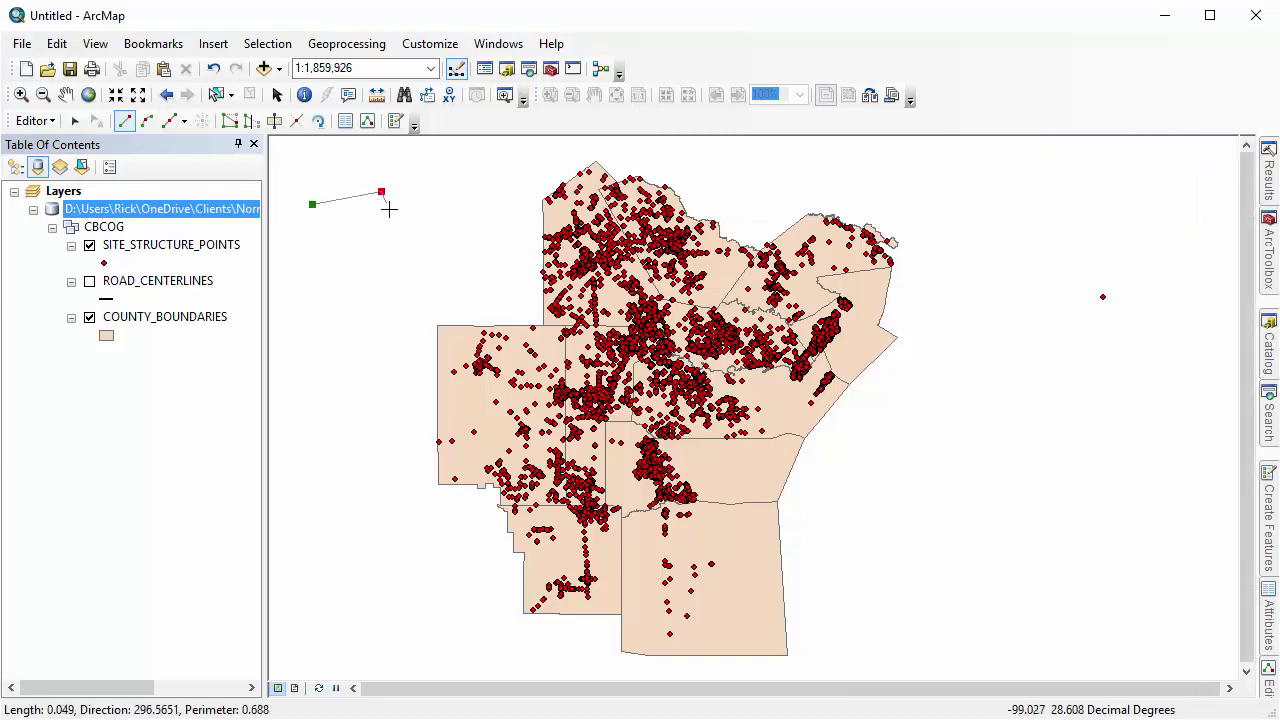
{"action": "left_click", "coordinate": [405, 247]}
{"action": "left_click", "coordinate": [378, 296]}
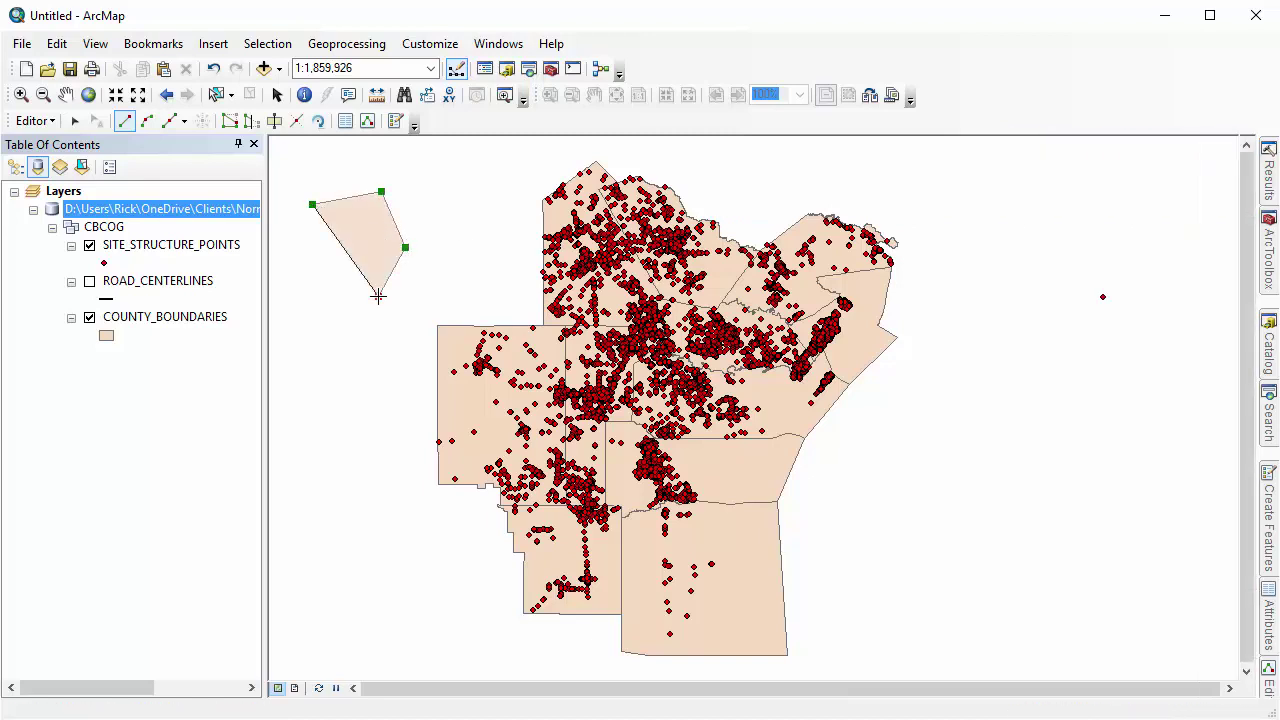
{"action": "left_click", "coordinate": [326, 298]}
{"action": "left_click", "coordinate": [297, 258]}
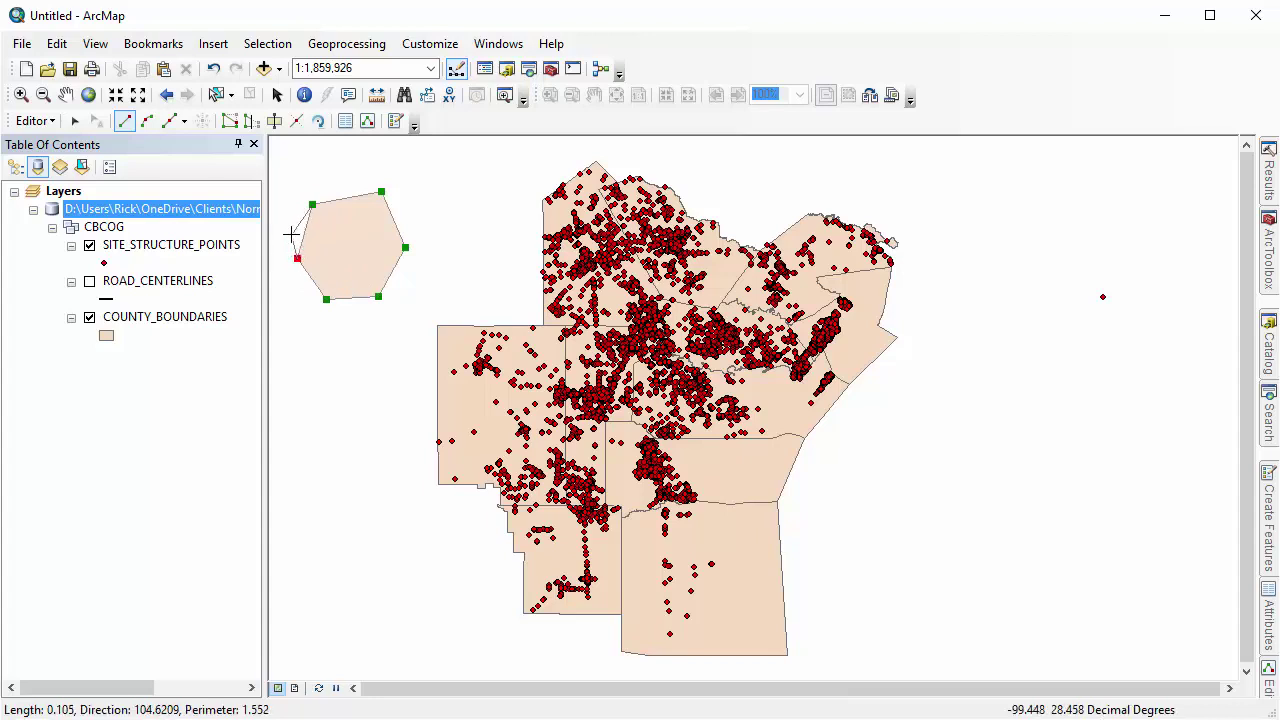
{"action": "left_click", "coordinate": [290, 232]}
{"action": "left_click", "coordinate": [282, 209]}
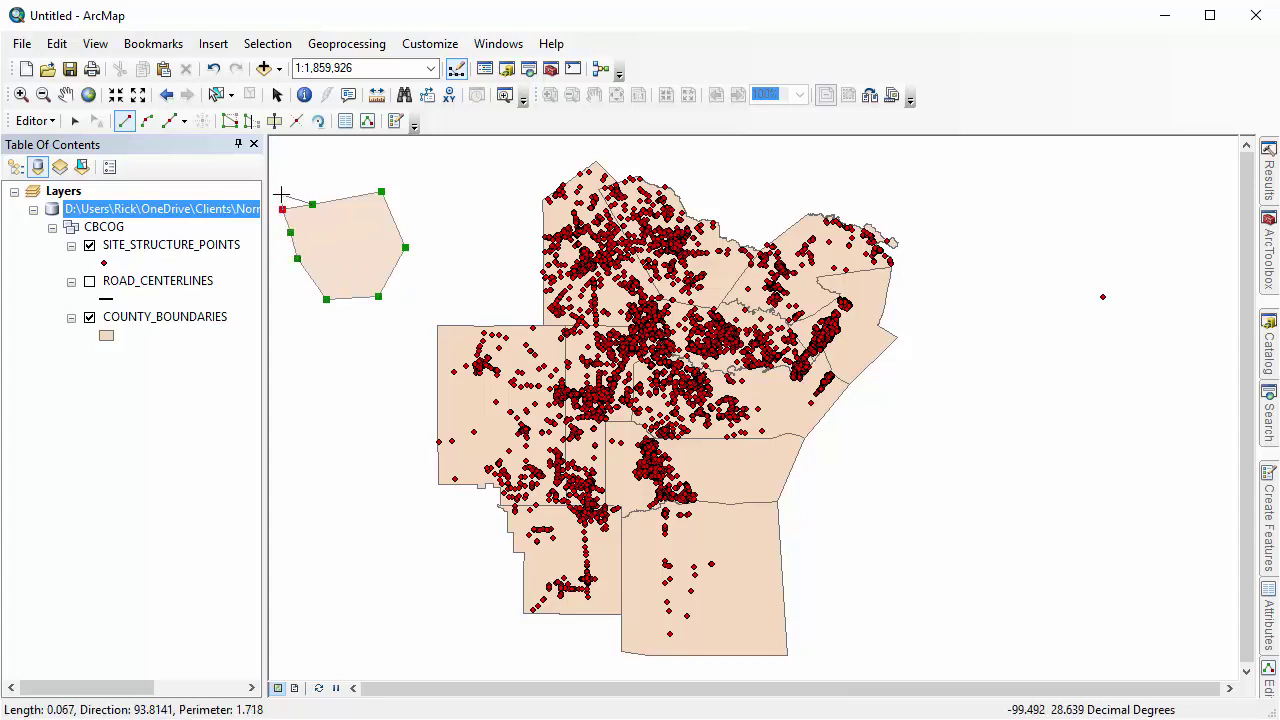
{"action": "right_click", "coordinate": [281, 194]}
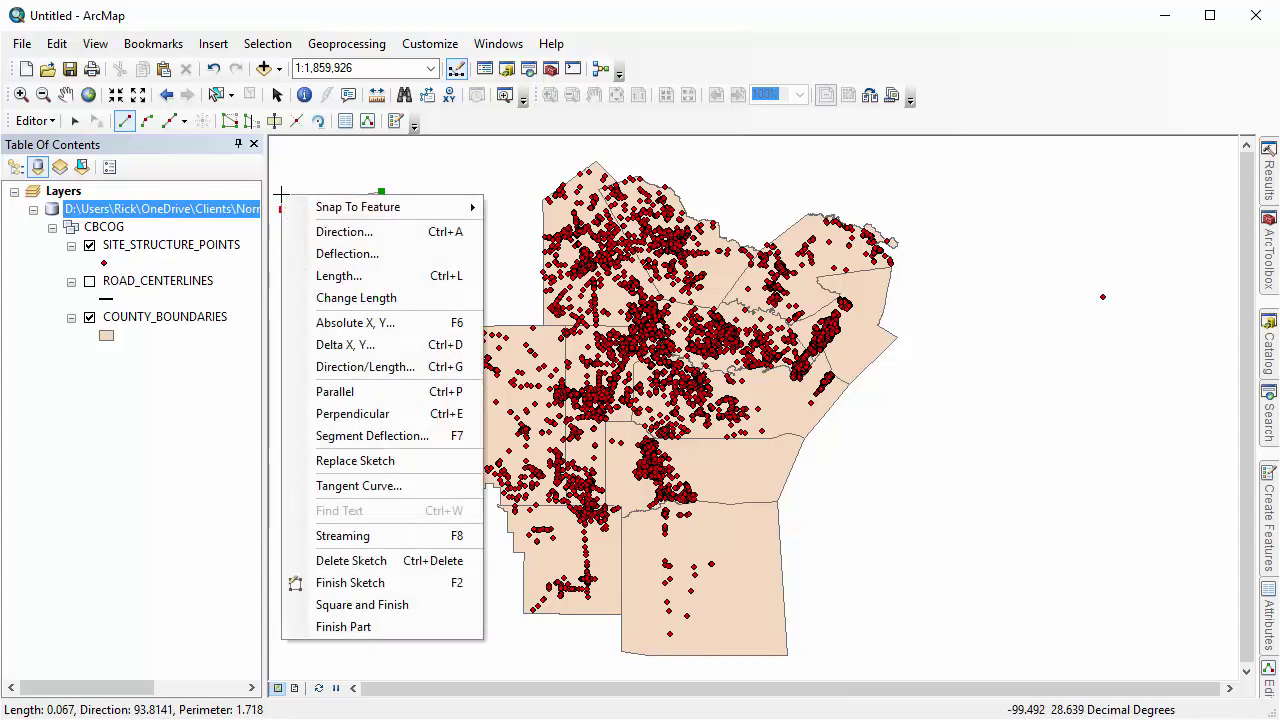
{"action": "left_click", "coordinate": [417, 582]}
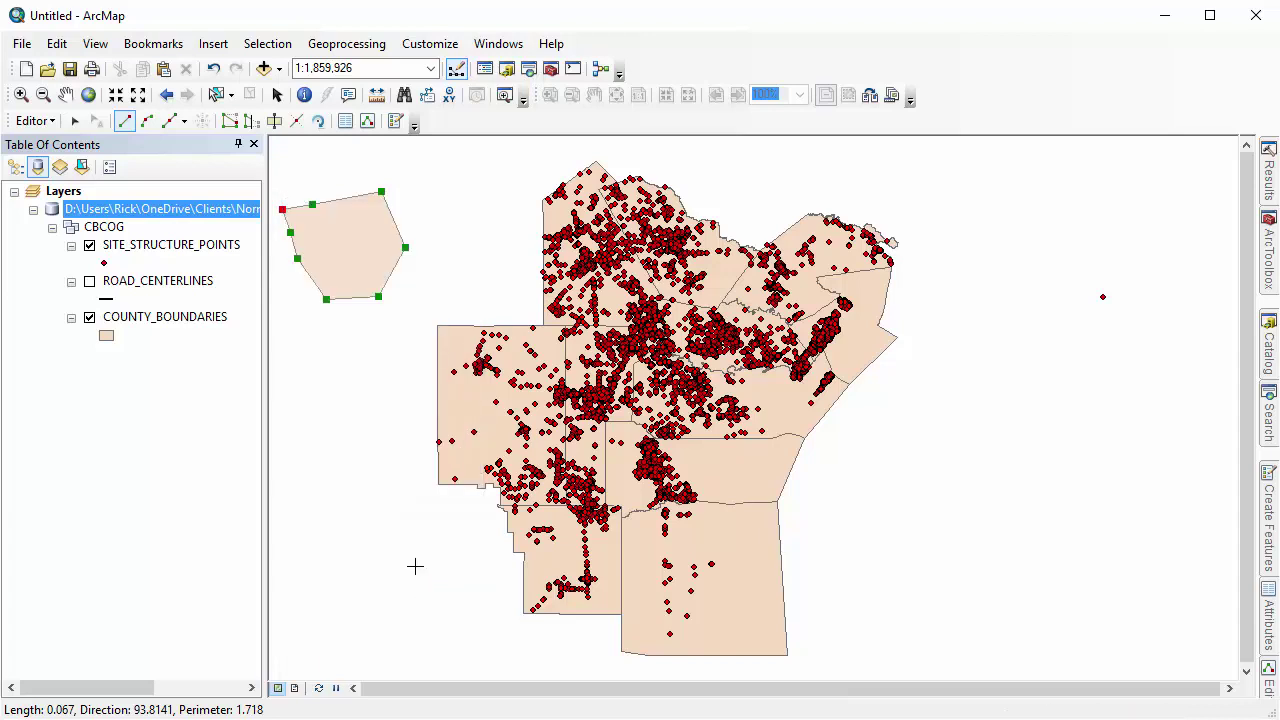
{"action": "left_click", "coordinate": [1268, 515]}
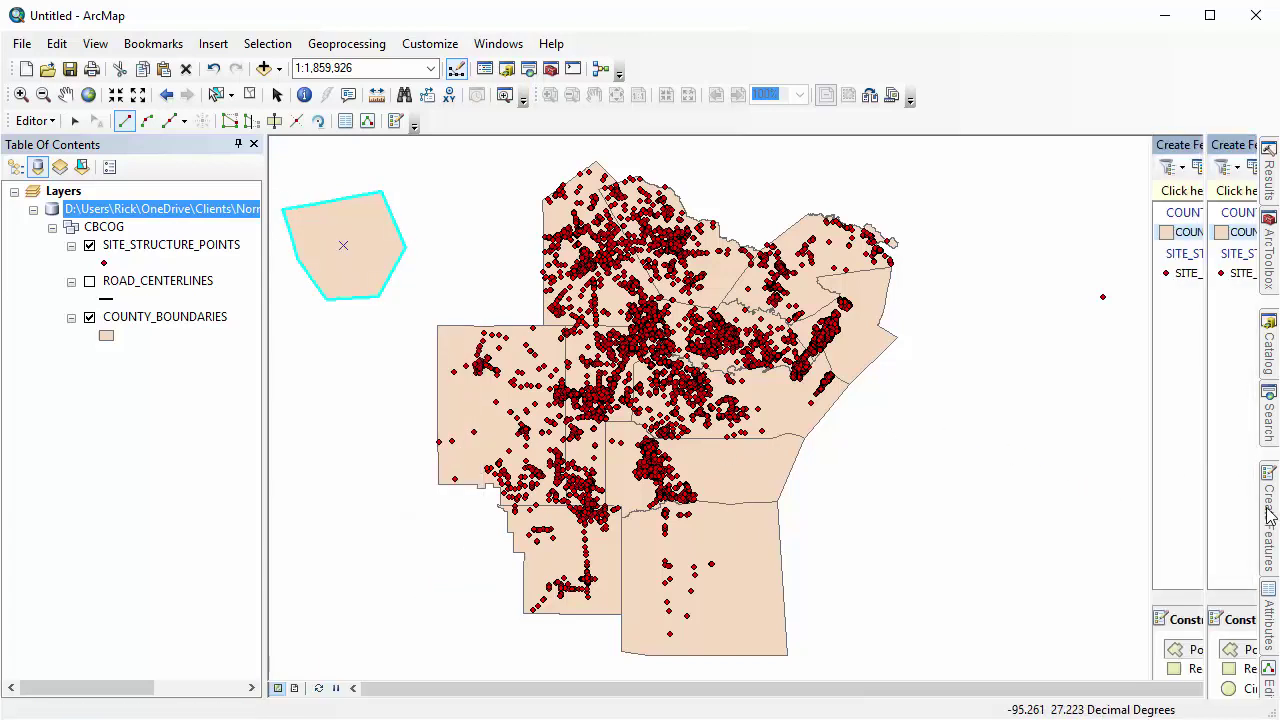
- Add three SITE_STRUCTURE_POINTS points west of the counties
{"action": "left_click", "coordinate": [1073, 276]}
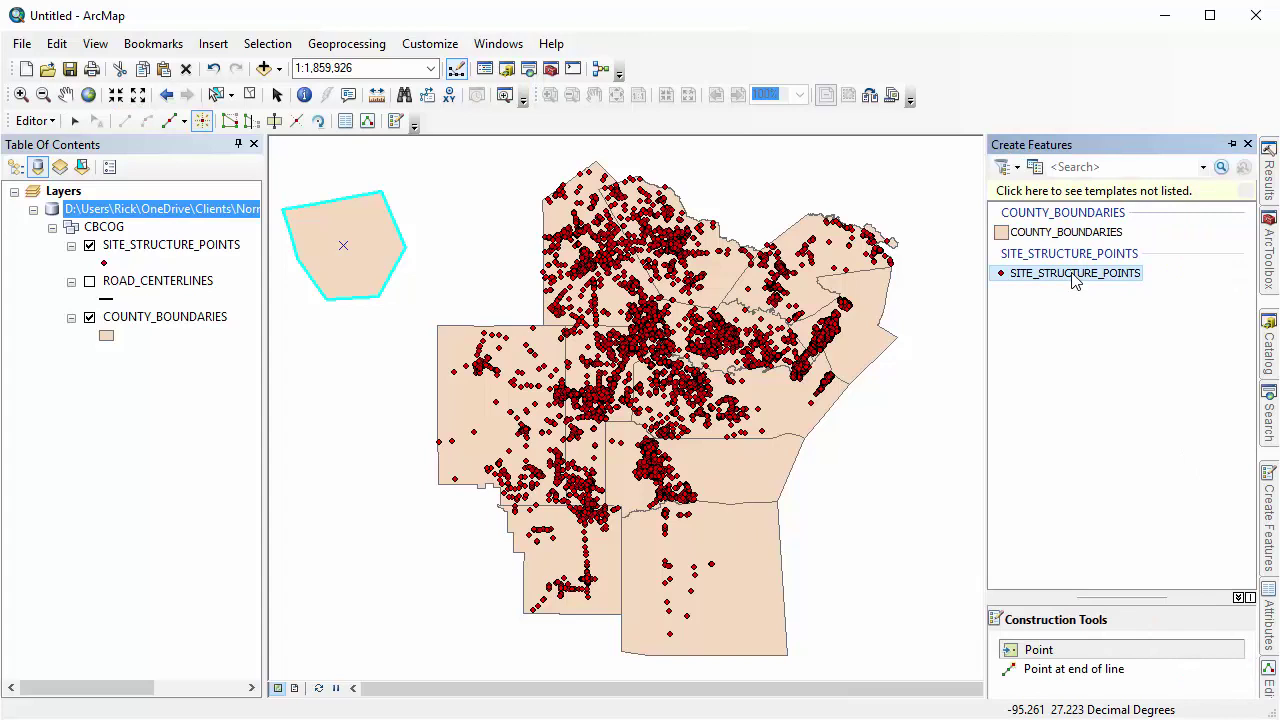
{"action": "left_click", "coordinate": [350, 366]}
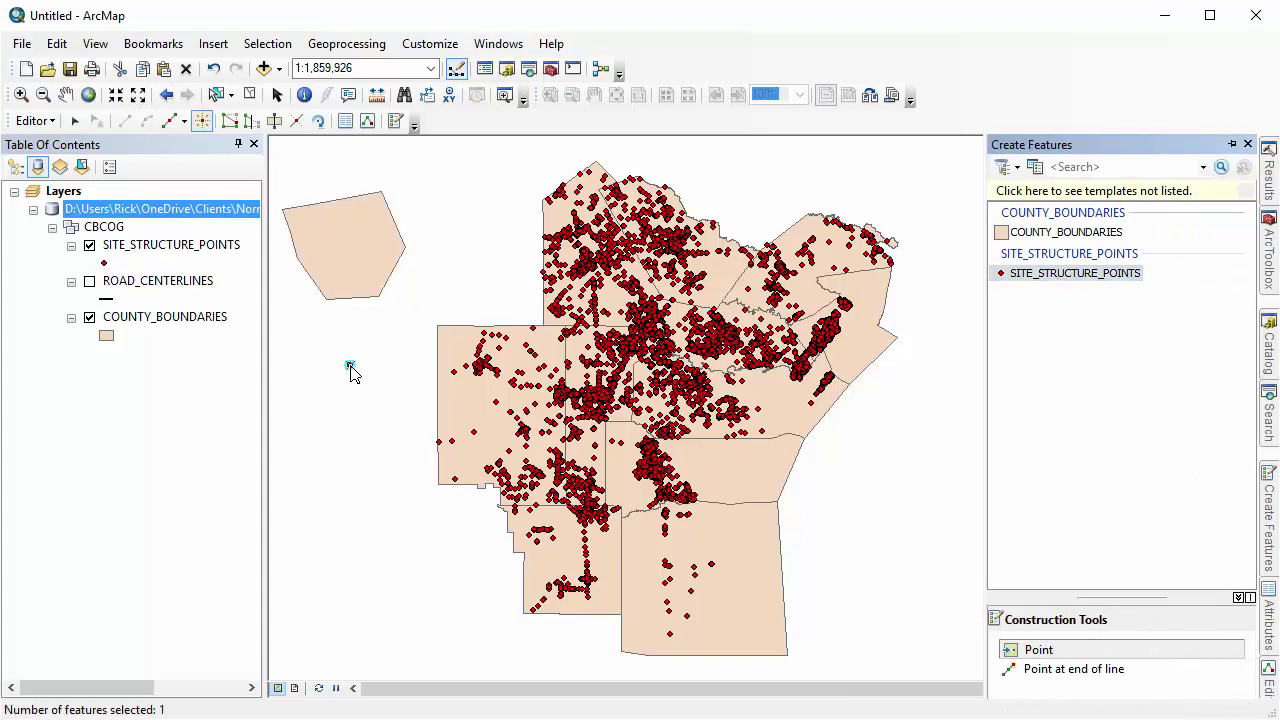
{"action": "left_click", "coordinate": [354, 405]}
{"action": "left_click", "coordinate": [393, 340]}
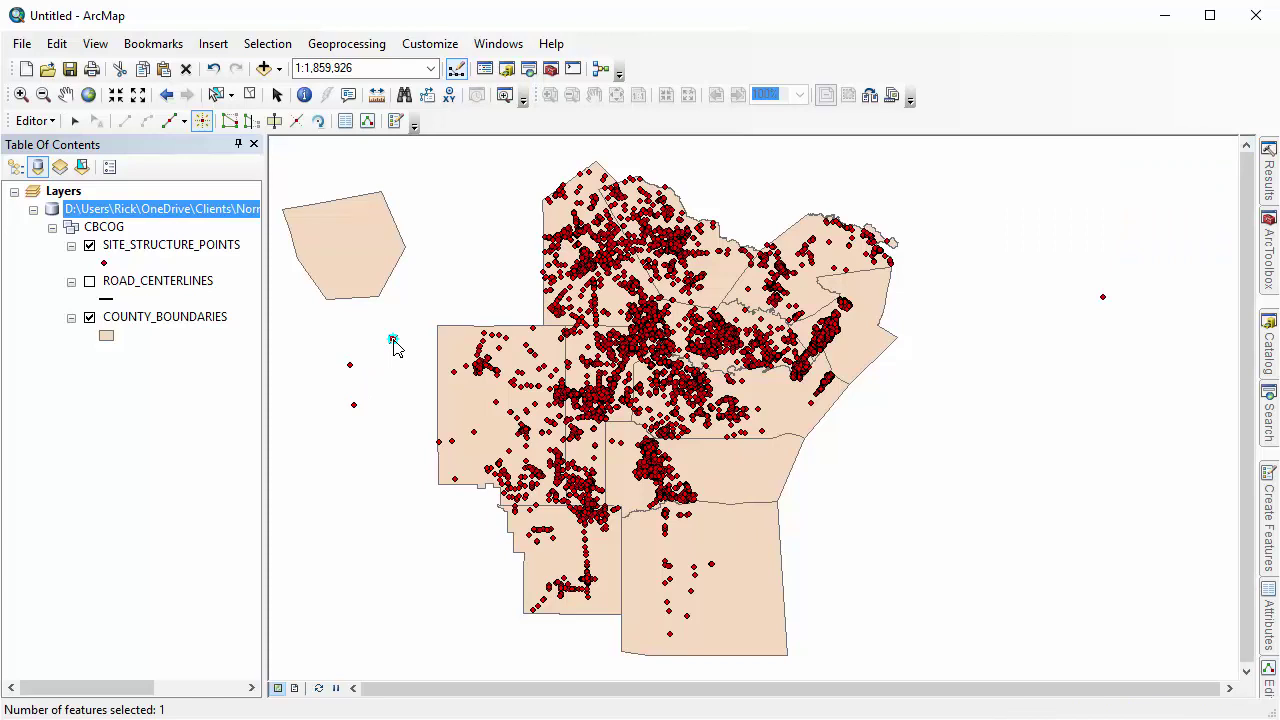
- Move the selected point to exact Absolute X, Y longitude and latitude values
{"action": "right_click", "coordinate": [444, 267]}
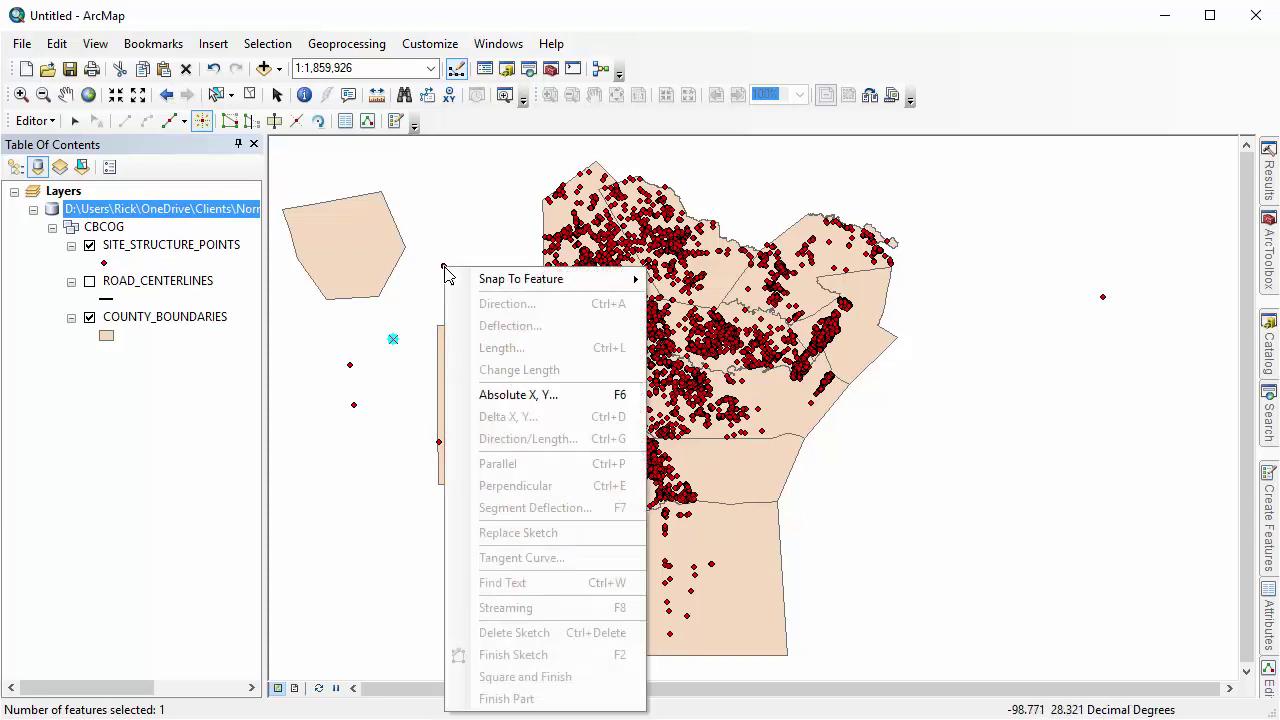
{"action": "left_click", "coordinate": [585, 398]}
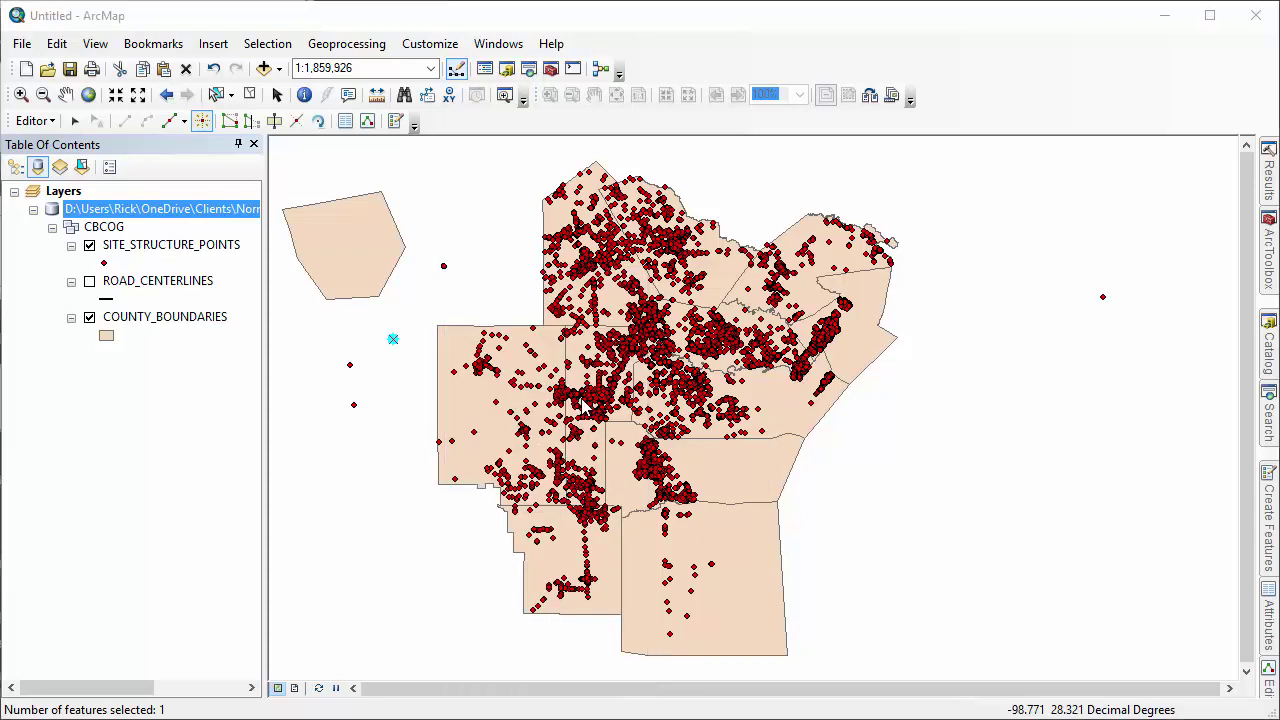
{"action": "left_click", "coordinate": [564, 396]}
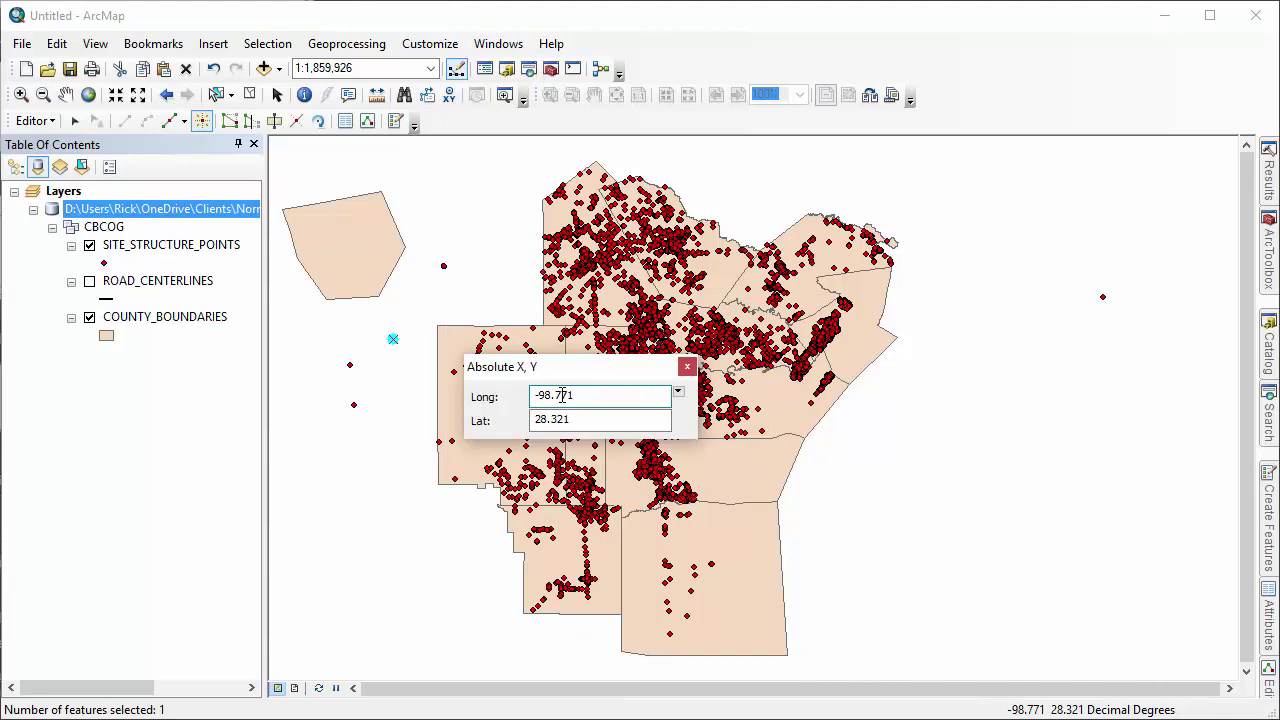
{"action": "left_click", "coordinate": [604, 418]}
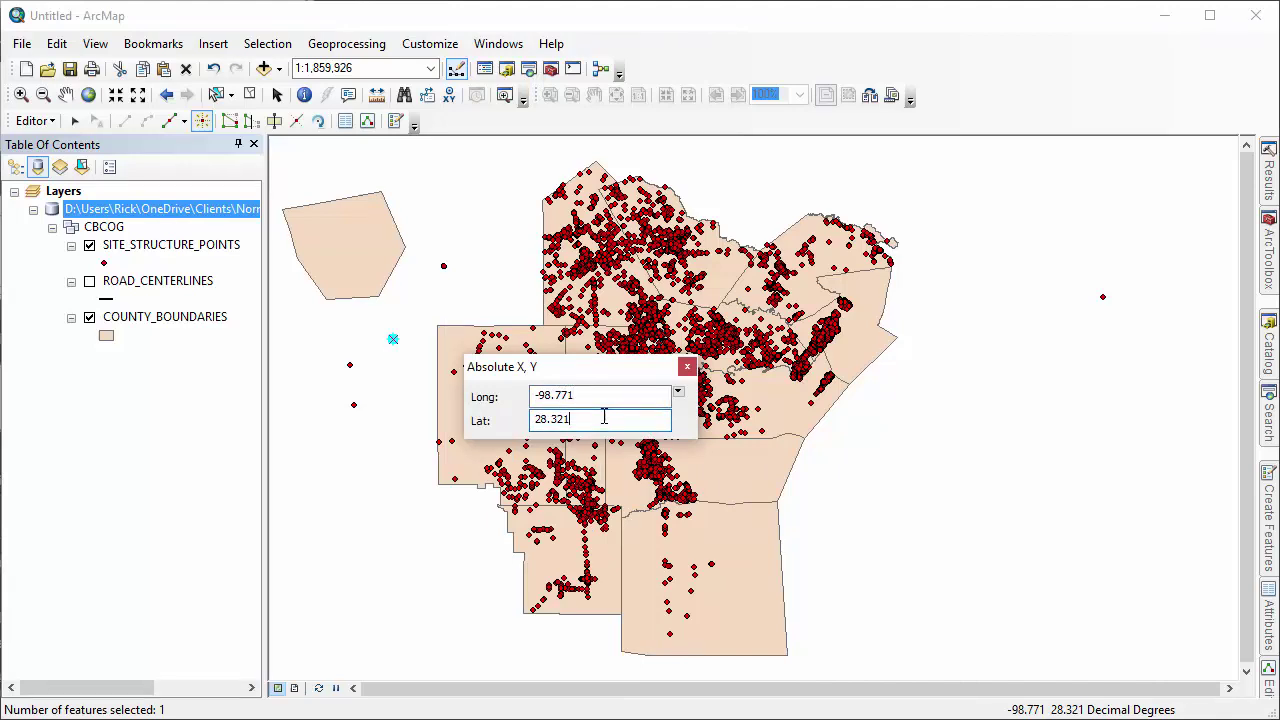
{"action": "key", "text": "Return"}
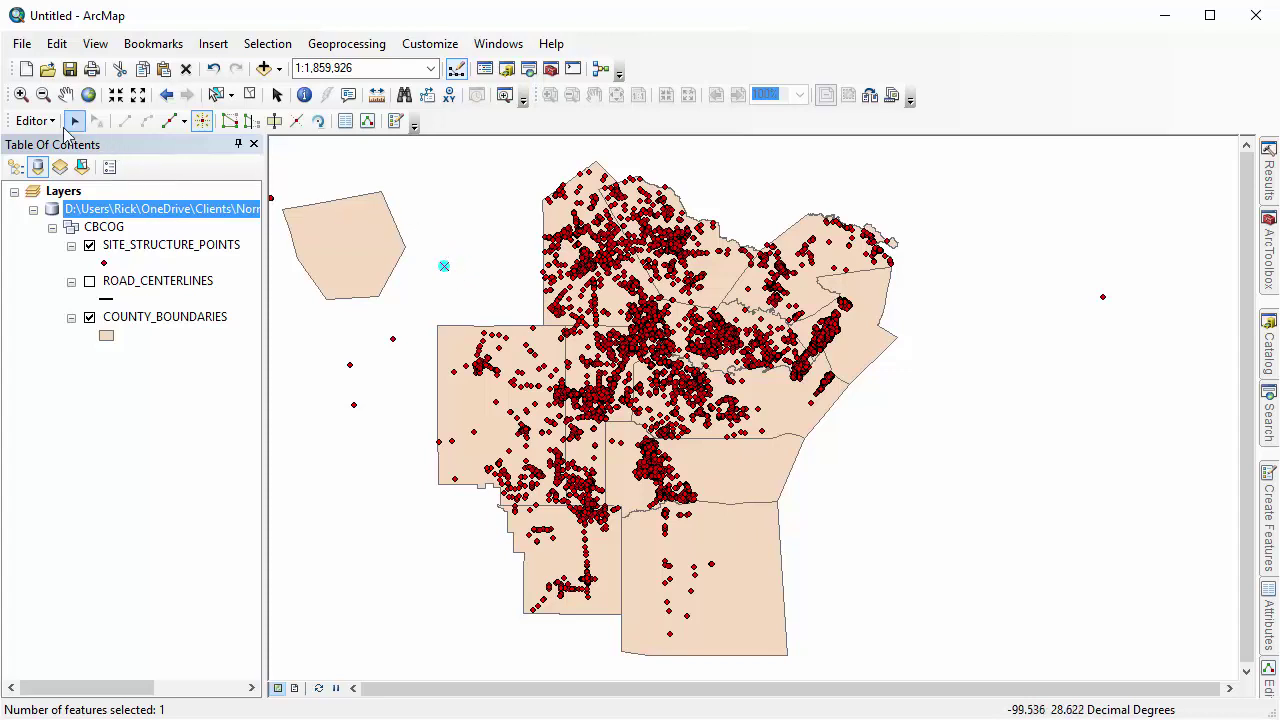
- Show the Attributes window for site structure point 23134
{"action": "left_click", "coordinate": [50, 121]}
{"action": "mouse_move", "coordinate": [90, 466]}
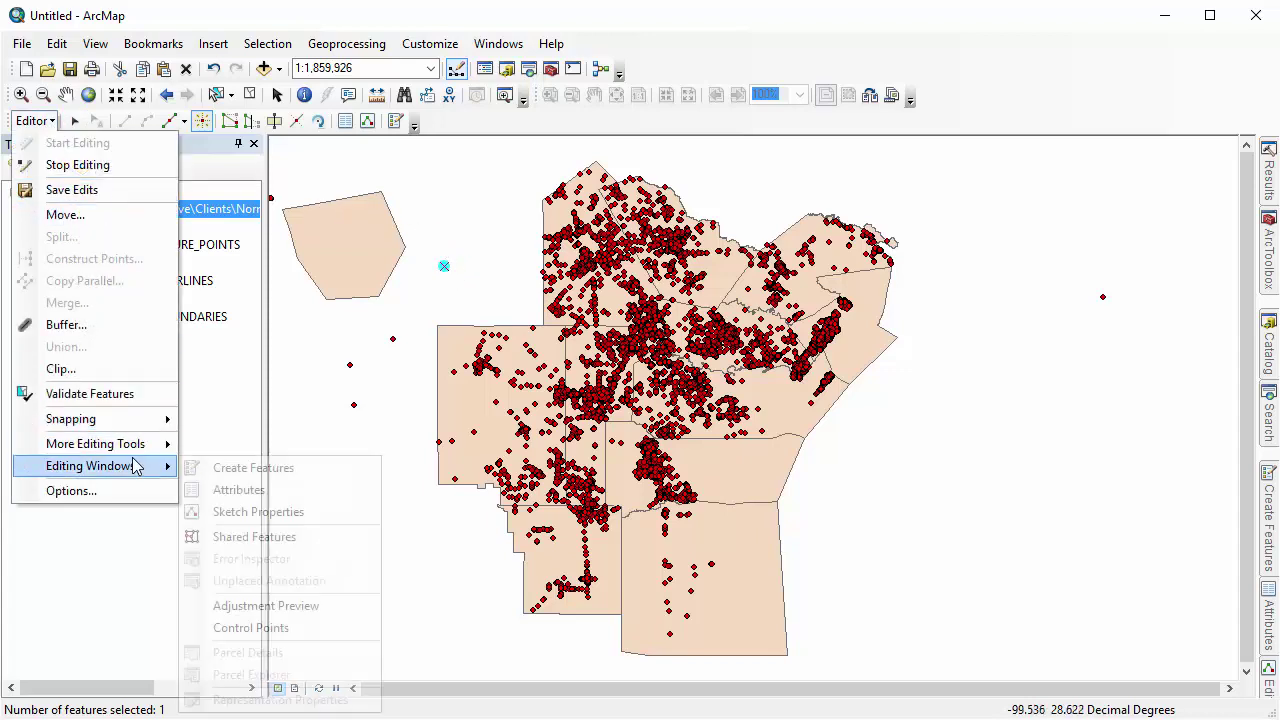
{"action": "left_click", "coordinate": [245, 490]}
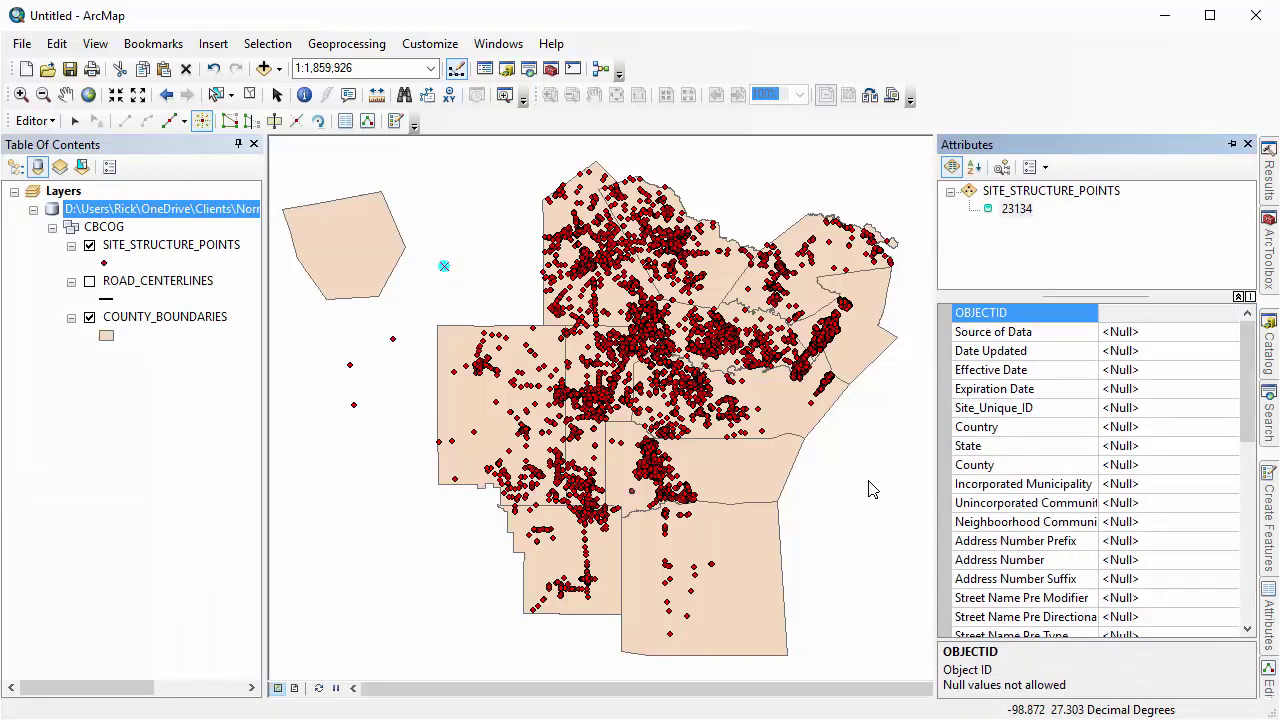
{"action": "left_click", "coordinate": [1018, 210]}
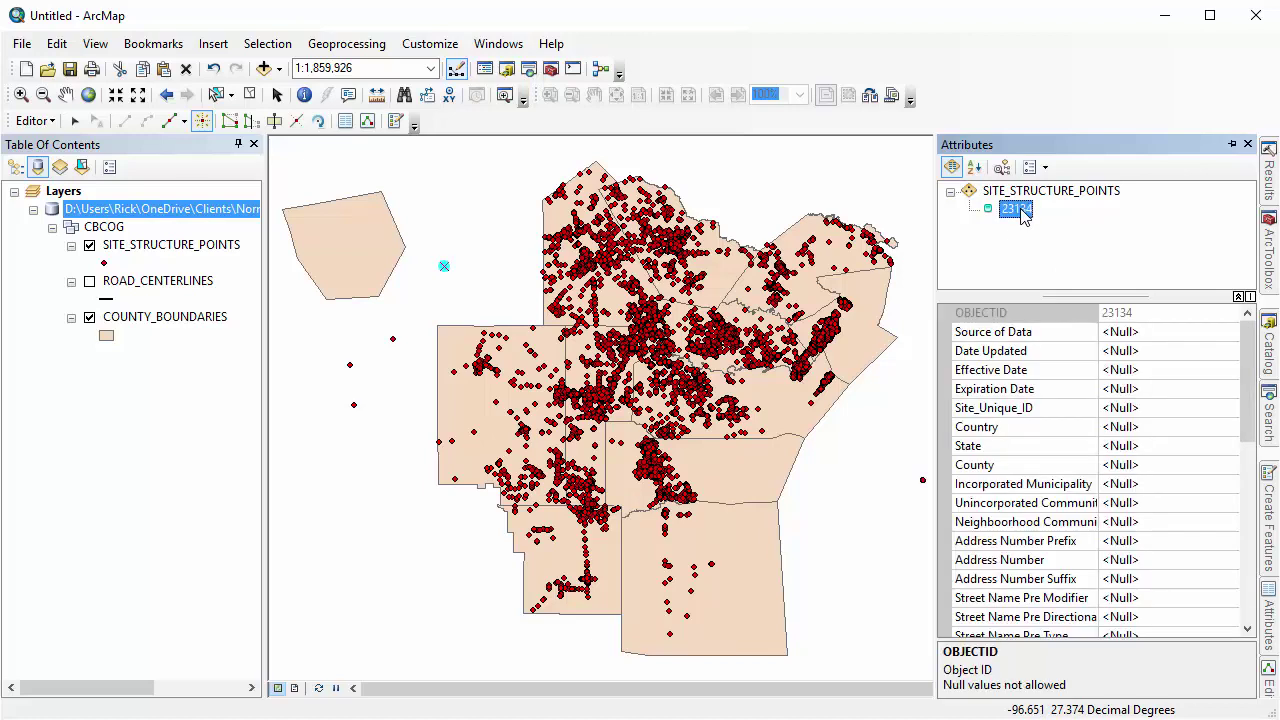
- Step through point 23134's Null fields from Date Updated to Street Name Pre Modifier
{"action": "left_click", "coordinate": [1171, 350]}
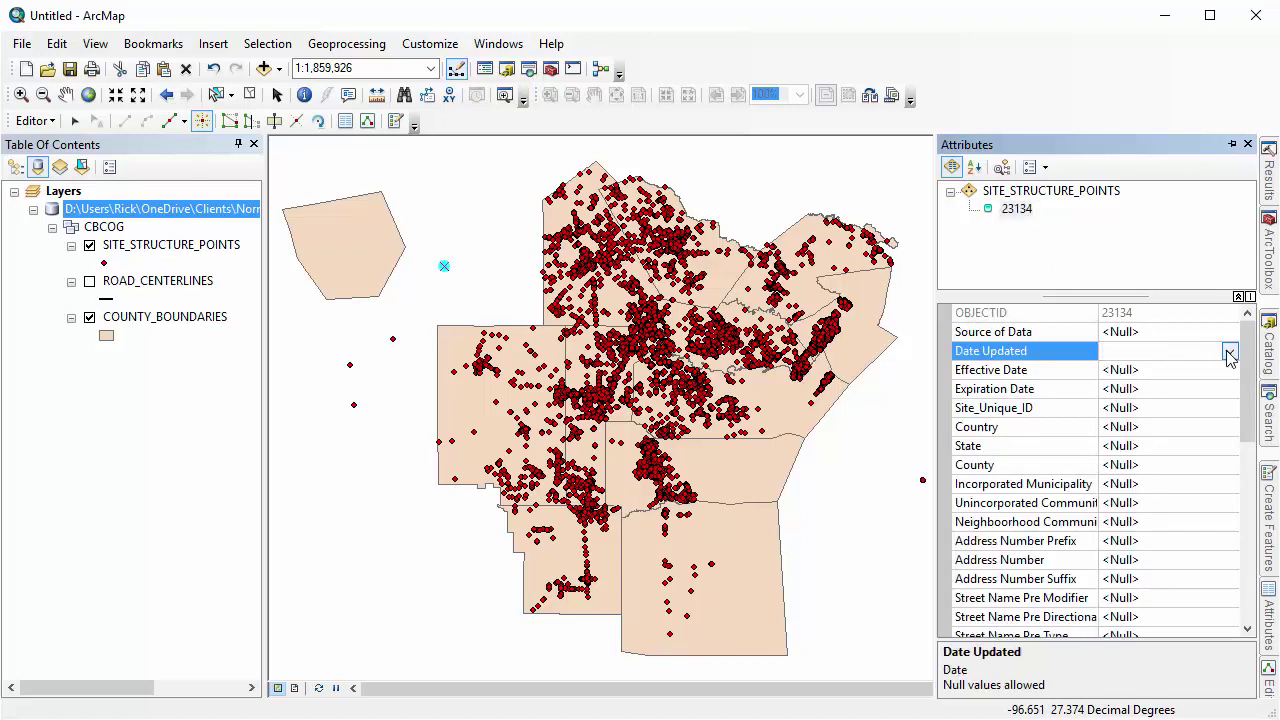
{"action": "left_click", "coordinate": [1171, 394]}
{"action": "left_click", "coordinate": [1170, 427]}
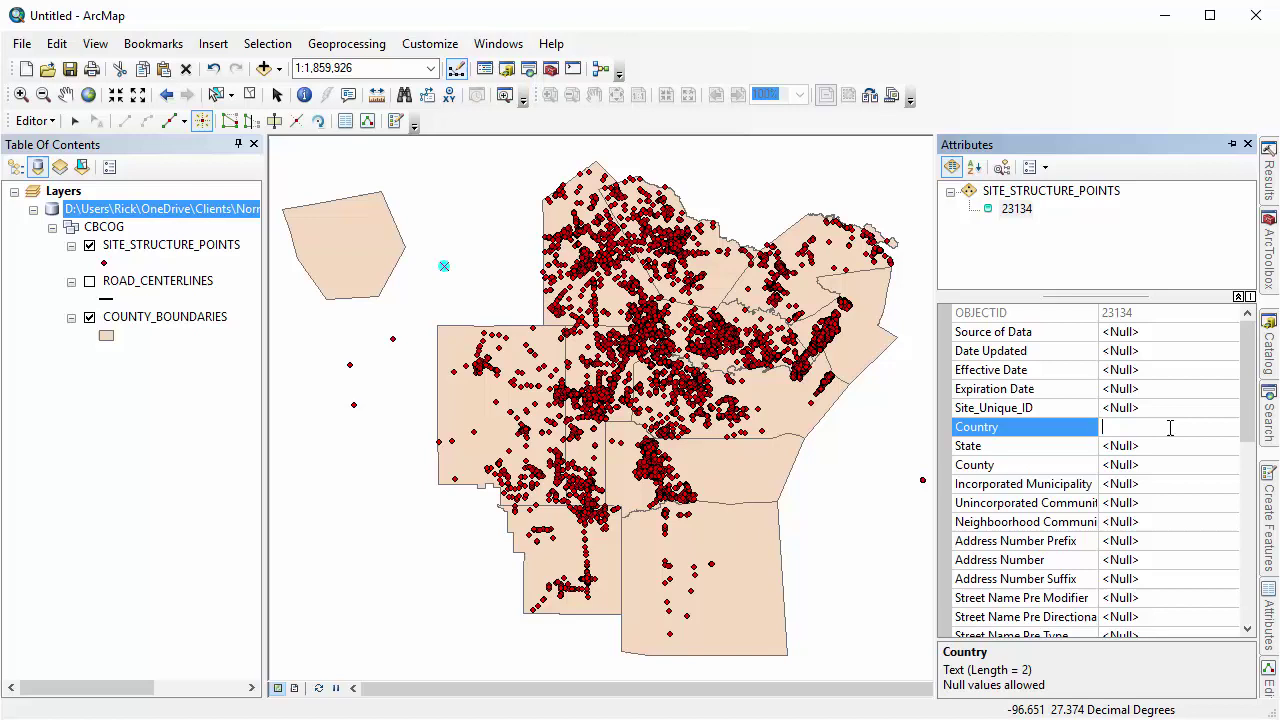
{"action": "left_click", "coordinate": [1171, 466]}
{"action": "left_click", "coordinate": [1171, 504]}
{"action": "left_click", "coordinate": [1171, 542]}
{"action": "left_click", "coordinate": [1171, 598]}
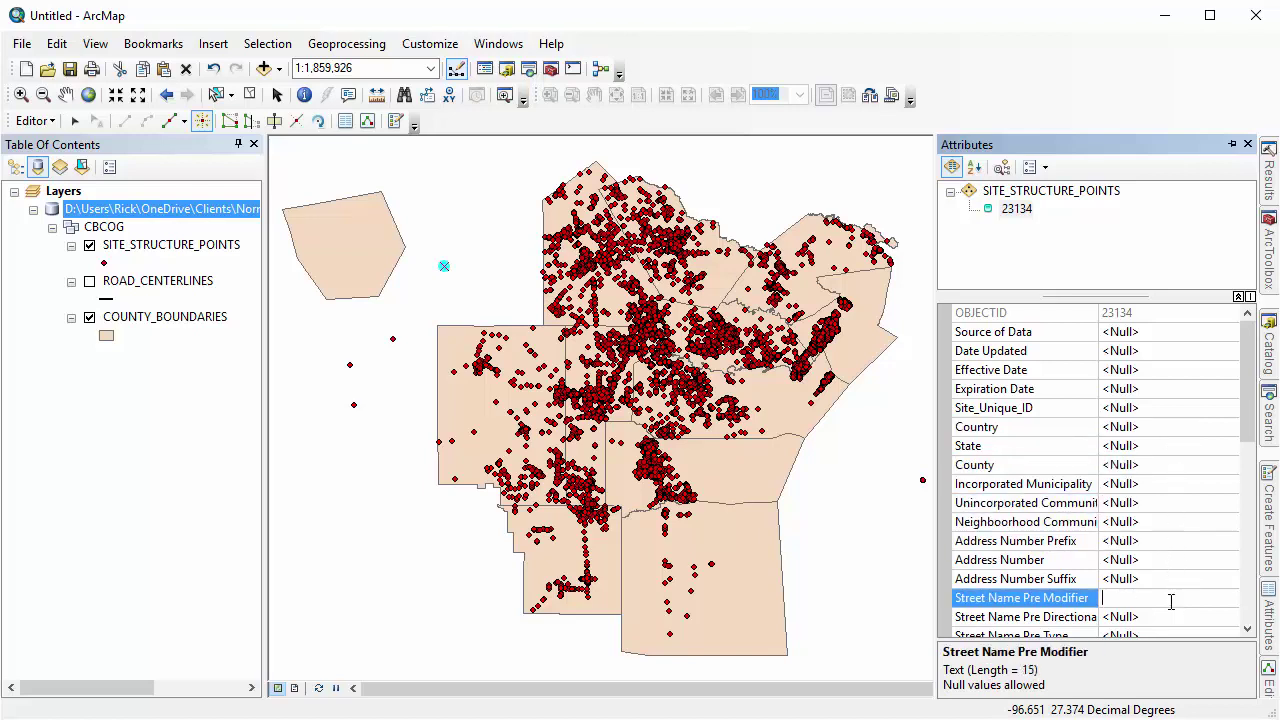
{"action": "right_click", "coordinate": [177, 248]}
- Show only record 23134 and clear its Source of Data and Date Updated cells
{"action": "left_click", "coordinate": [250, 306]}
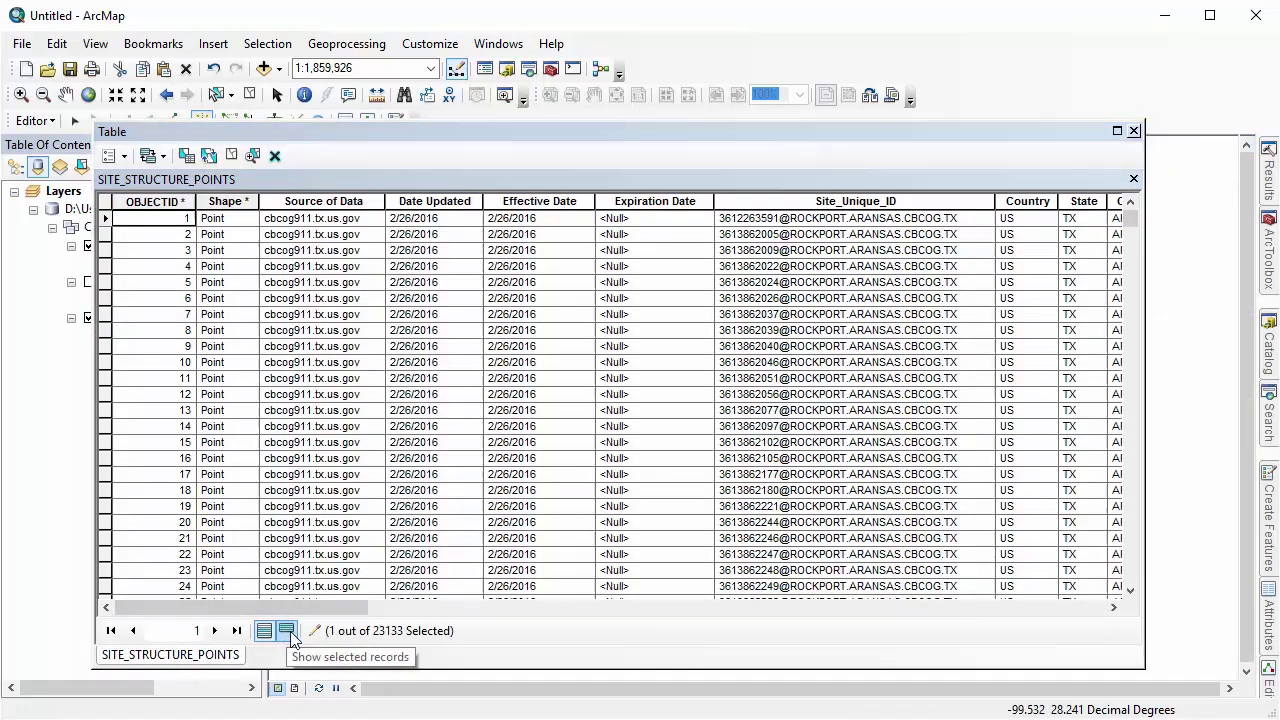
{"action": "left_click", "coordinate": [287, 631]}
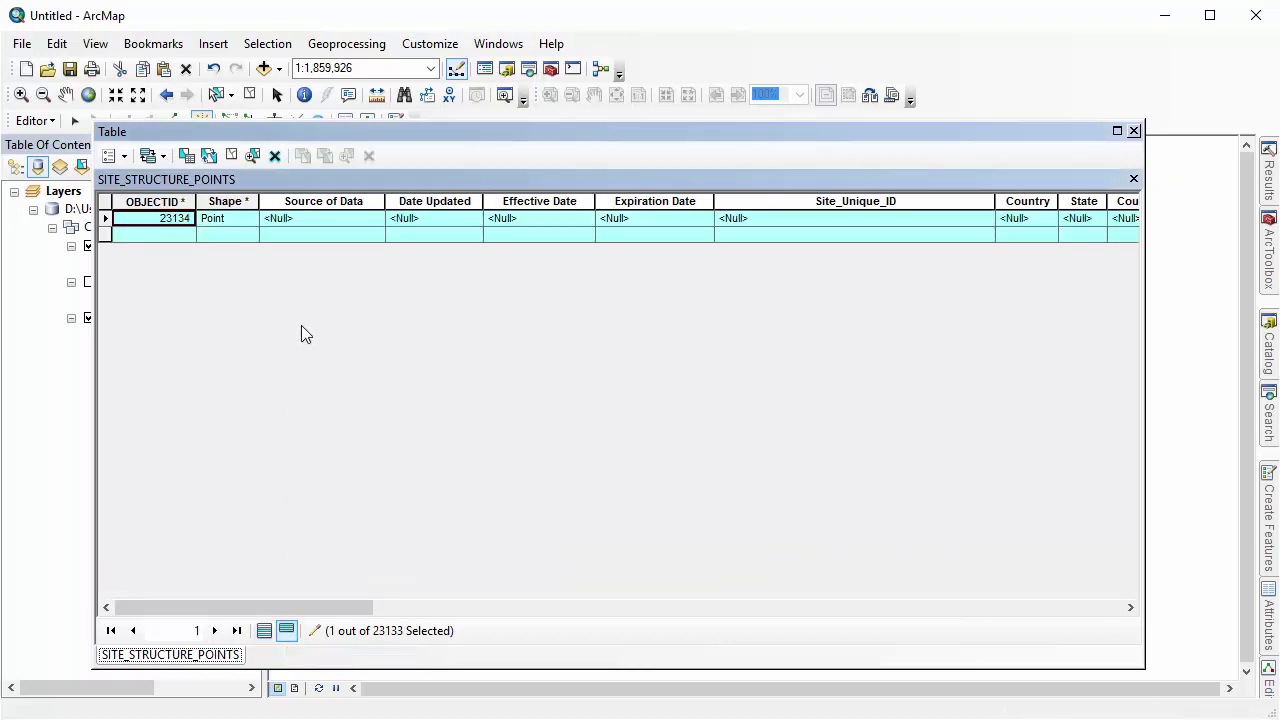
{"action": "left_click", "coordinate": [326, 222]}
{"action": "left_click", "coordinate": [432, 218]}
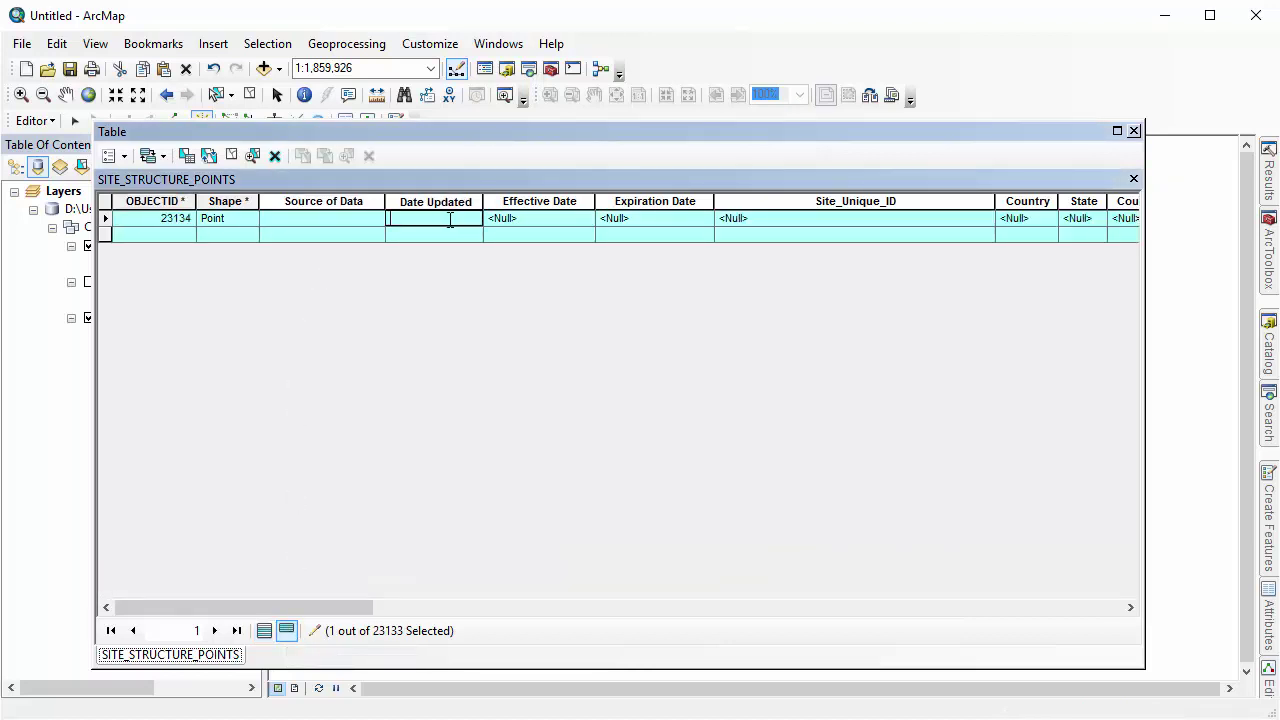
{"action": "left_click", "coordinate": [535, 224]}
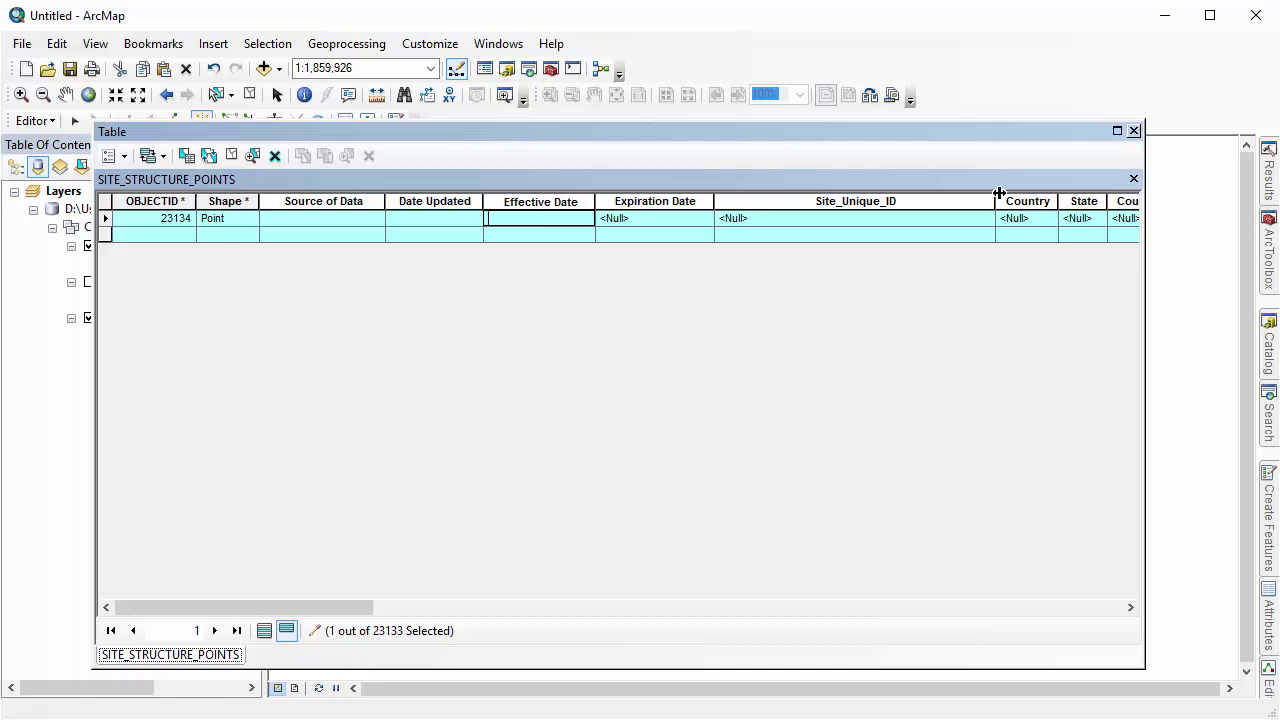
- Close the attribute table and drag the two stray points slightly west
{"action": "left_click", "coordinate": [1134, 131]}
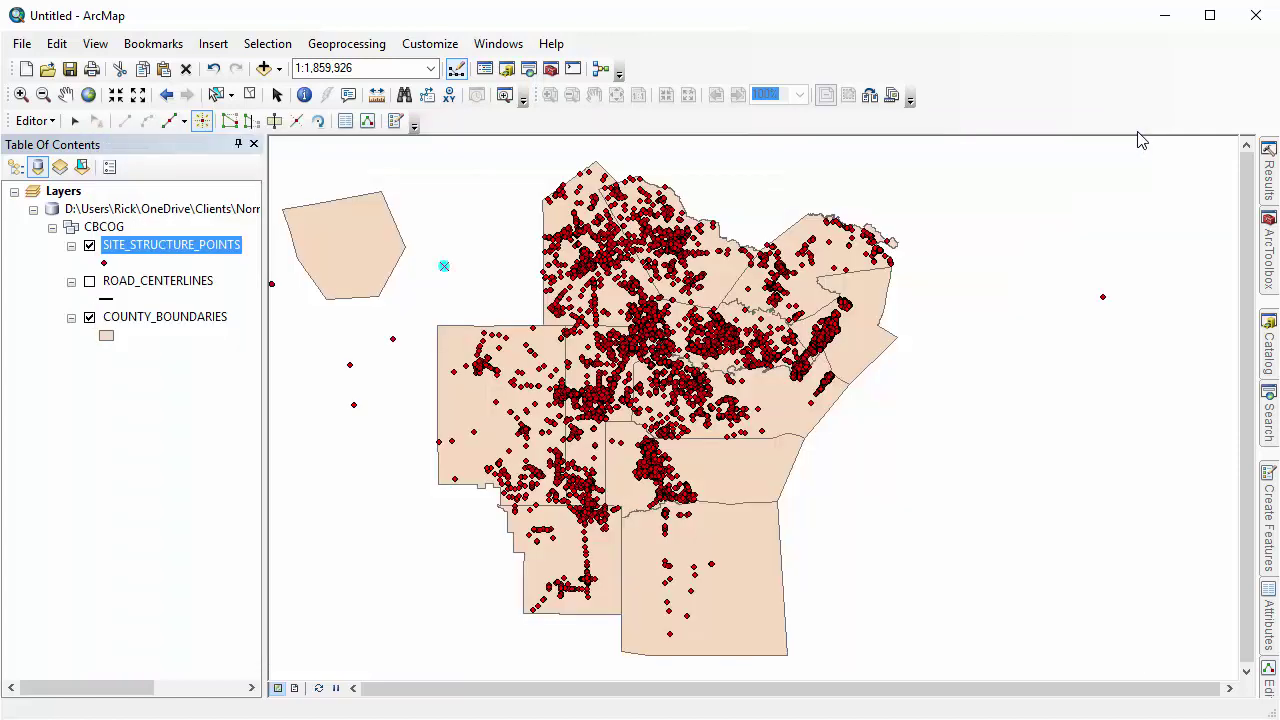
{"action": "left_click", "coordinate": [1203, 172]}
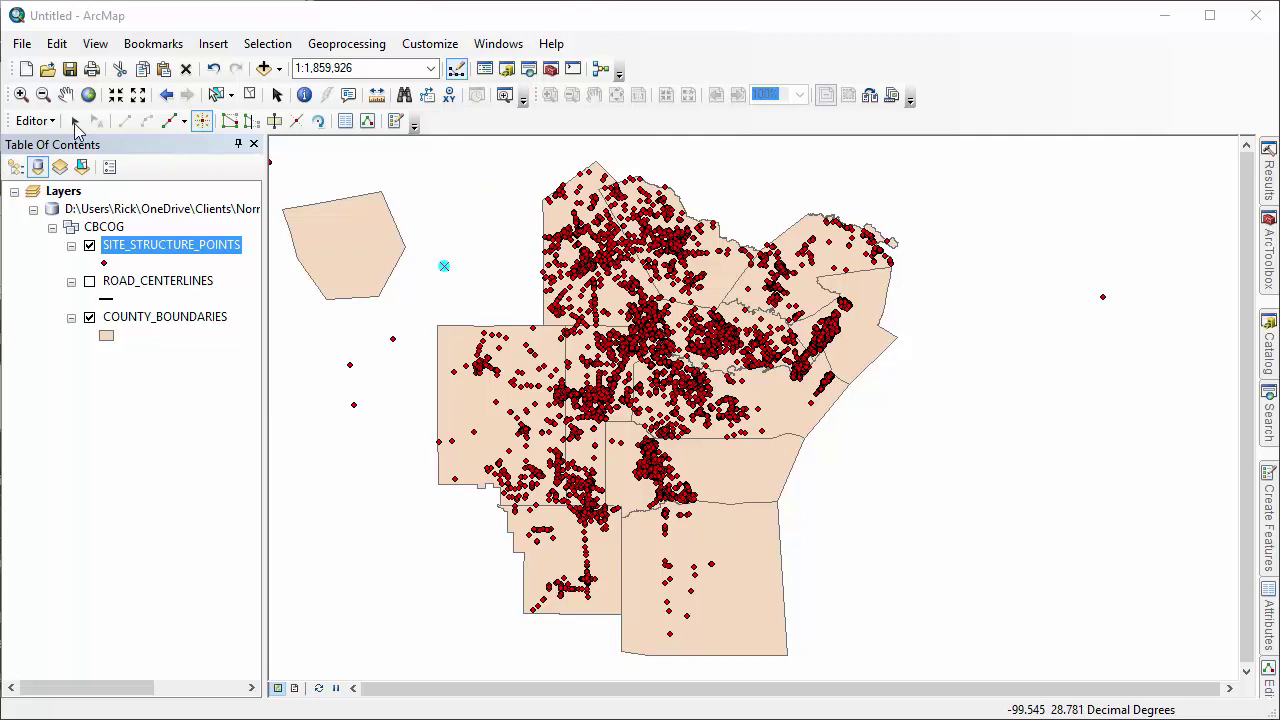
{"action": "left_click", "coordinate": [75, 121]}
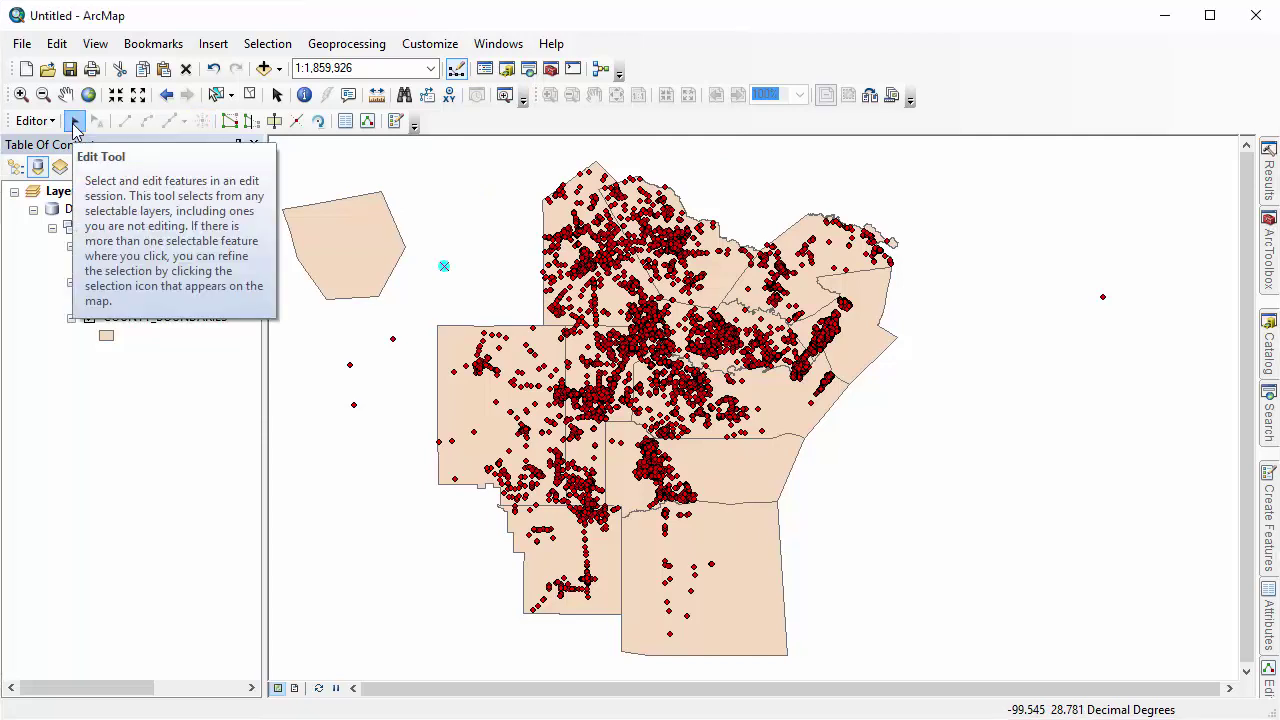
{"action": "left_click", "coordinate": [393, 341]}
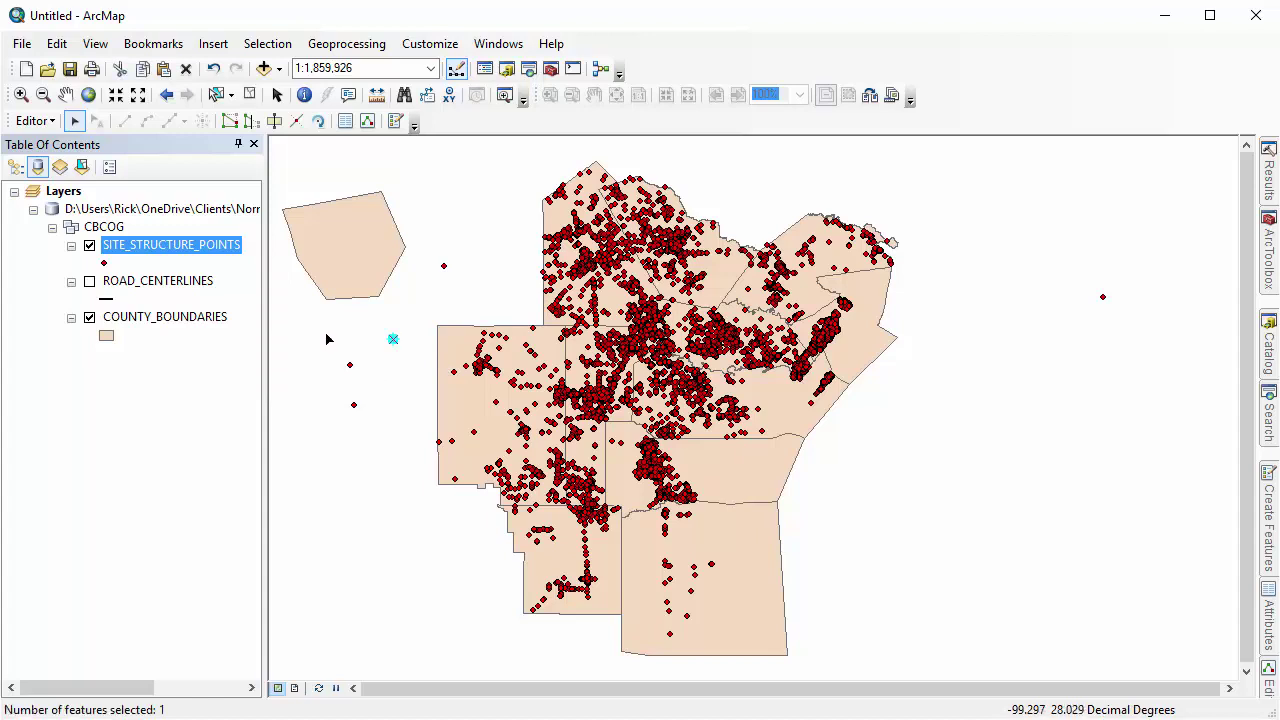
{"action": "left_click", "coordinate": [349, 365], "text": "shift"}
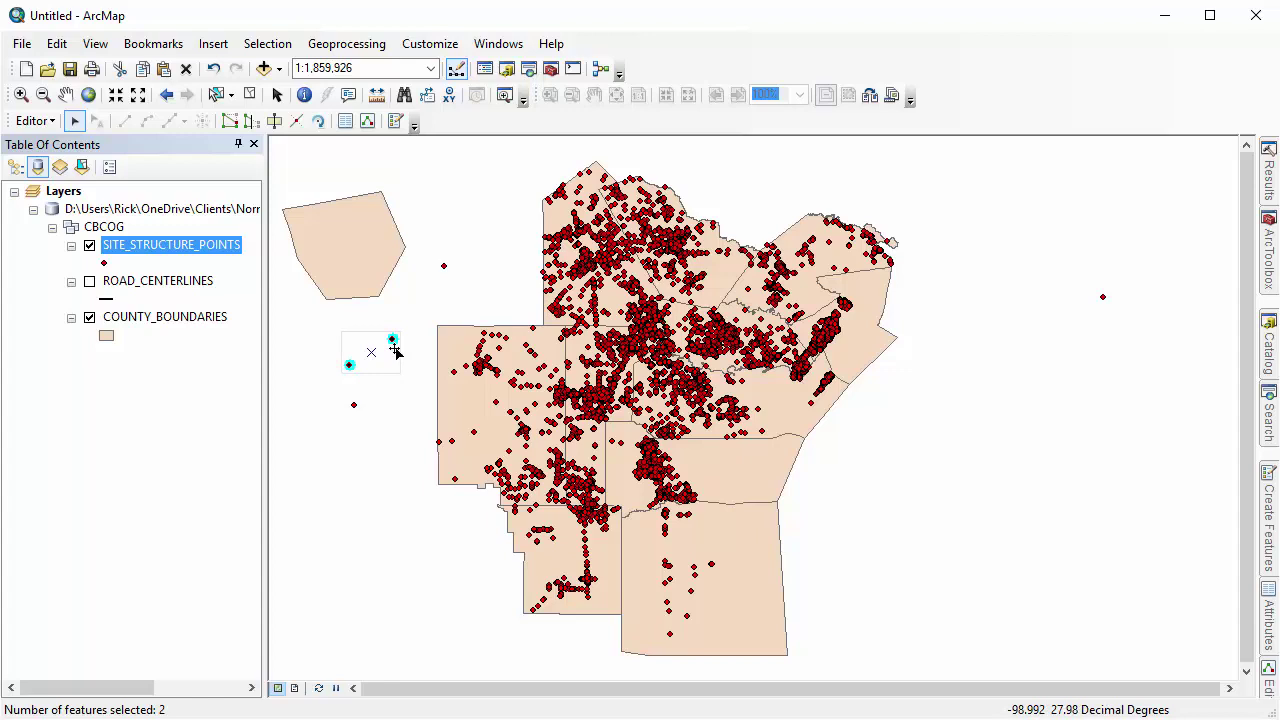
{"action": "mouse_move", "coordinate": [394, 341]}
{"action": "left_mouse_down"}
{"action": "mouse_move", "coordinate": [389, 365]}
{"action": "mouse_move", "coordinate": [341, 318]}
{"action": "left_mouse_up"}
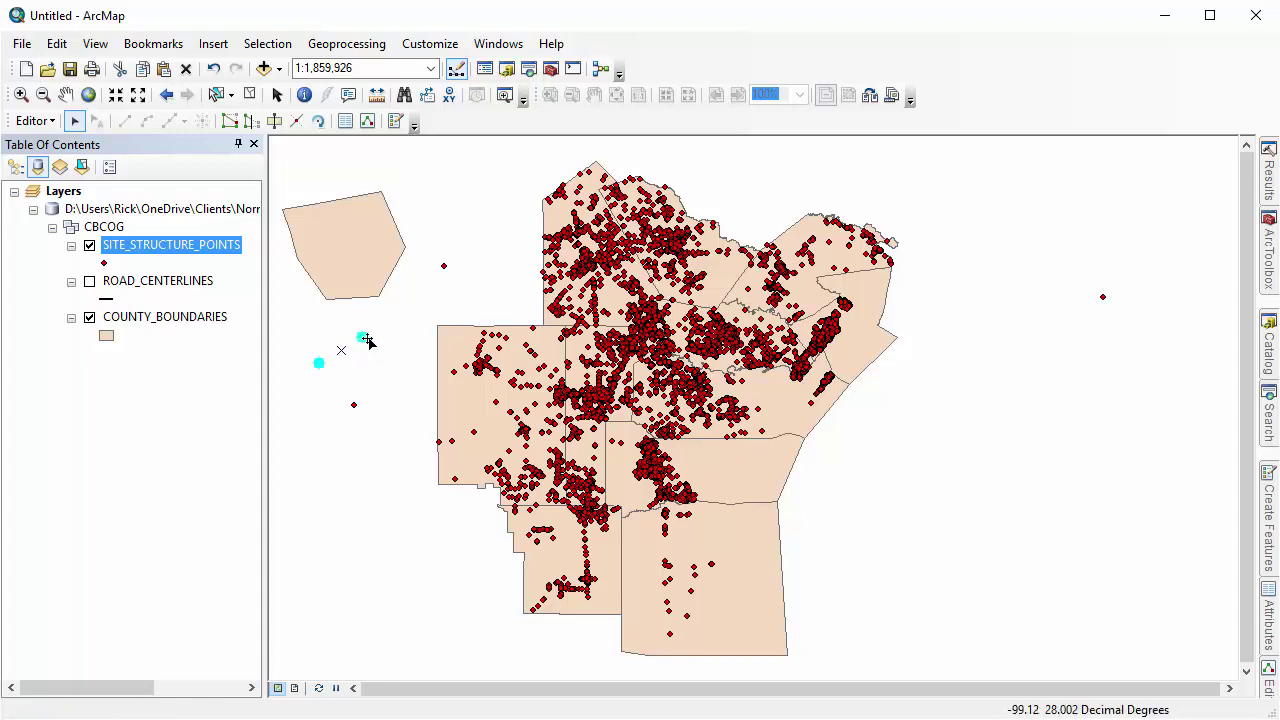
{"action": "left_click", "coordinate": [368, 342]}
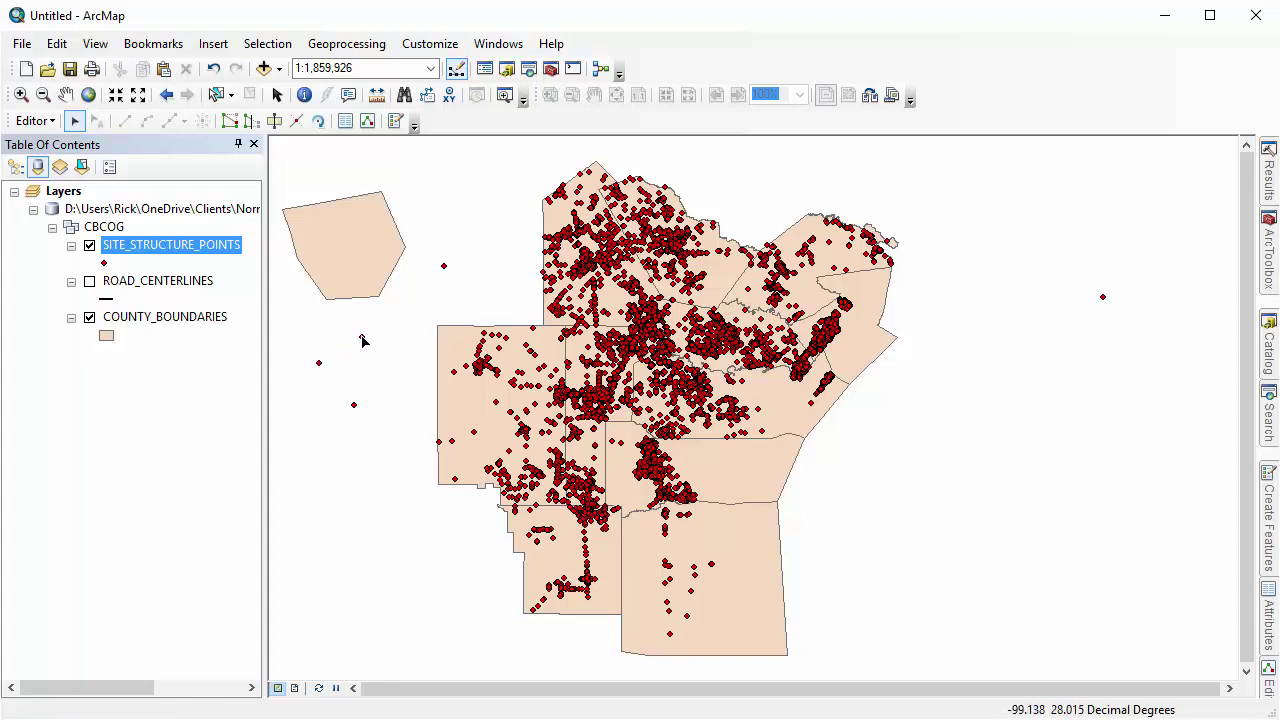
- Open and close Edit Vertices on the upper moved point
{"action": "left_click", "coordinate": [362, 338]}
{"action": "right_click", "coordinate": [362, 338]}
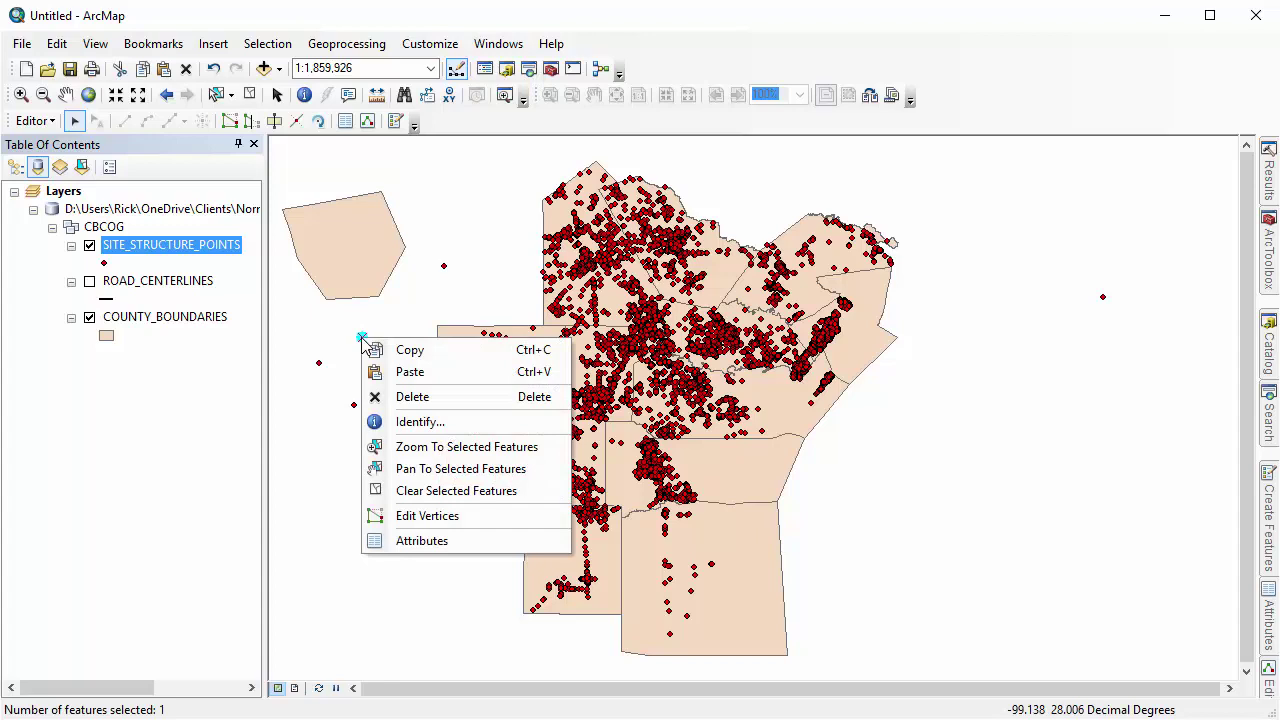
{"action": "left_click", "coordinate": [484, 518]}
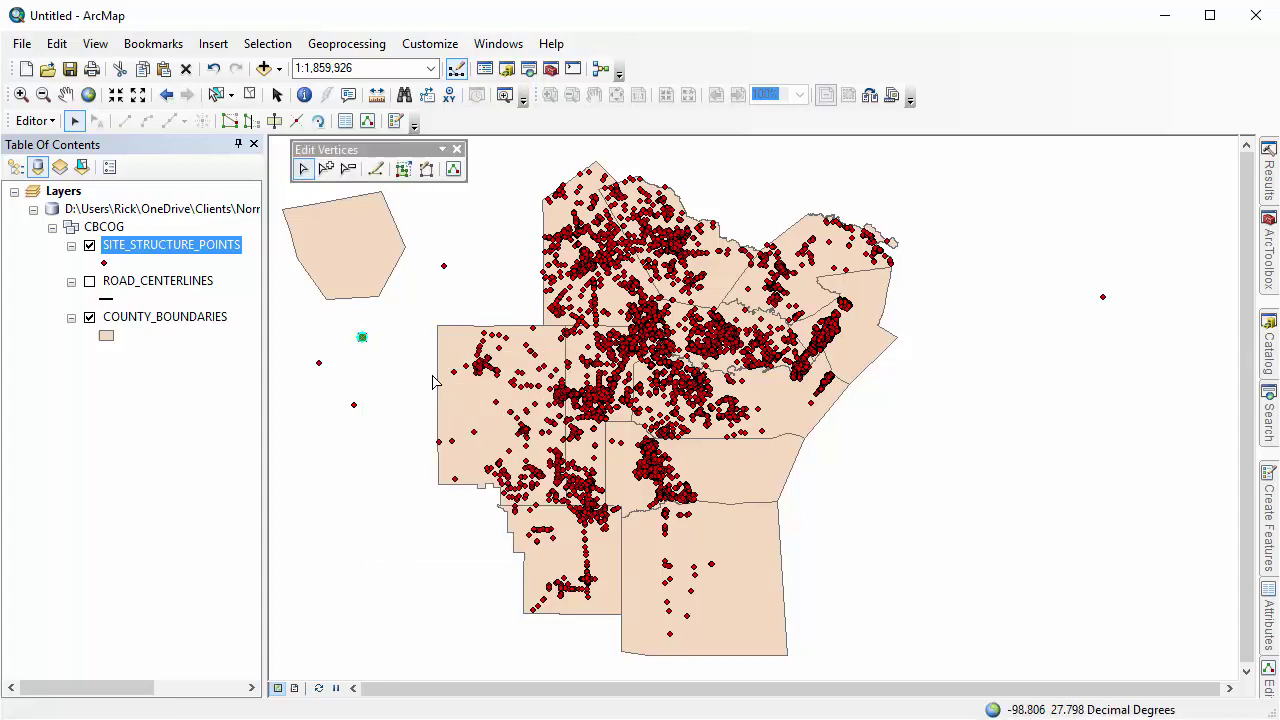
{"action": "left_click", "coordinate": [457, 150]}
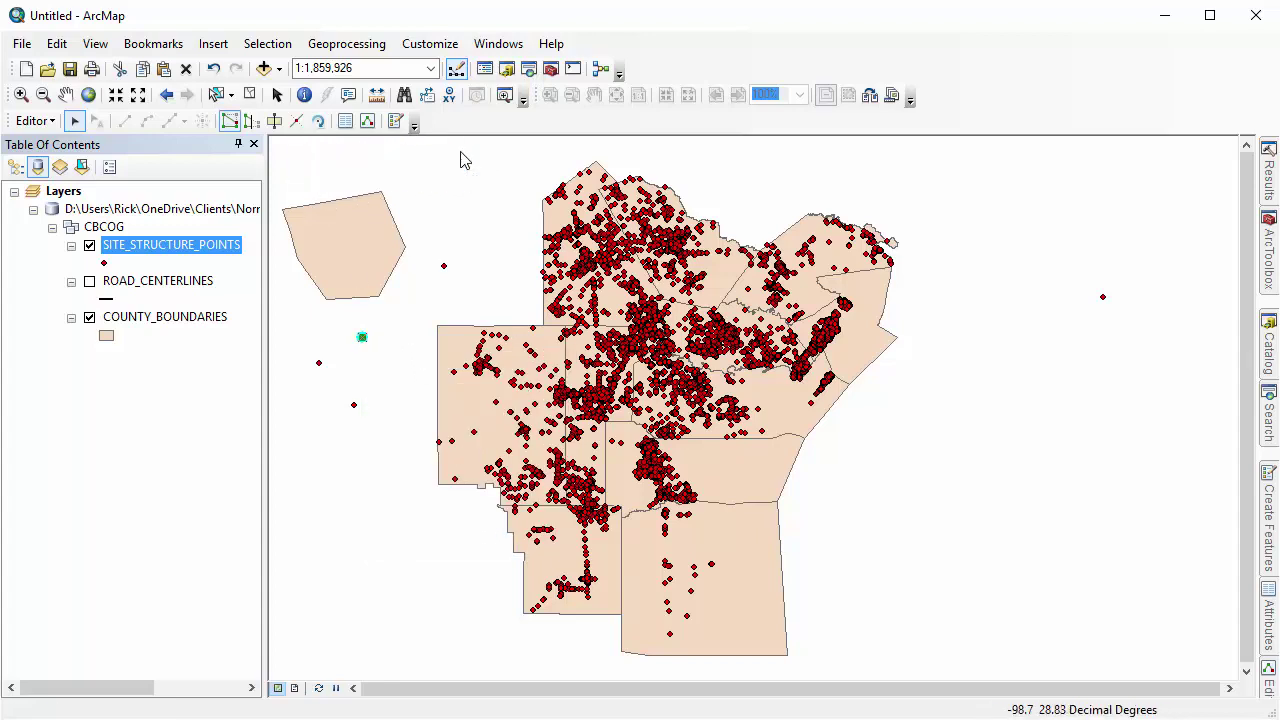
- Shift the new polygon up-right and pull its bottom-right vertex further down
{"action": "left_click", "coordinate": [376, 254]}
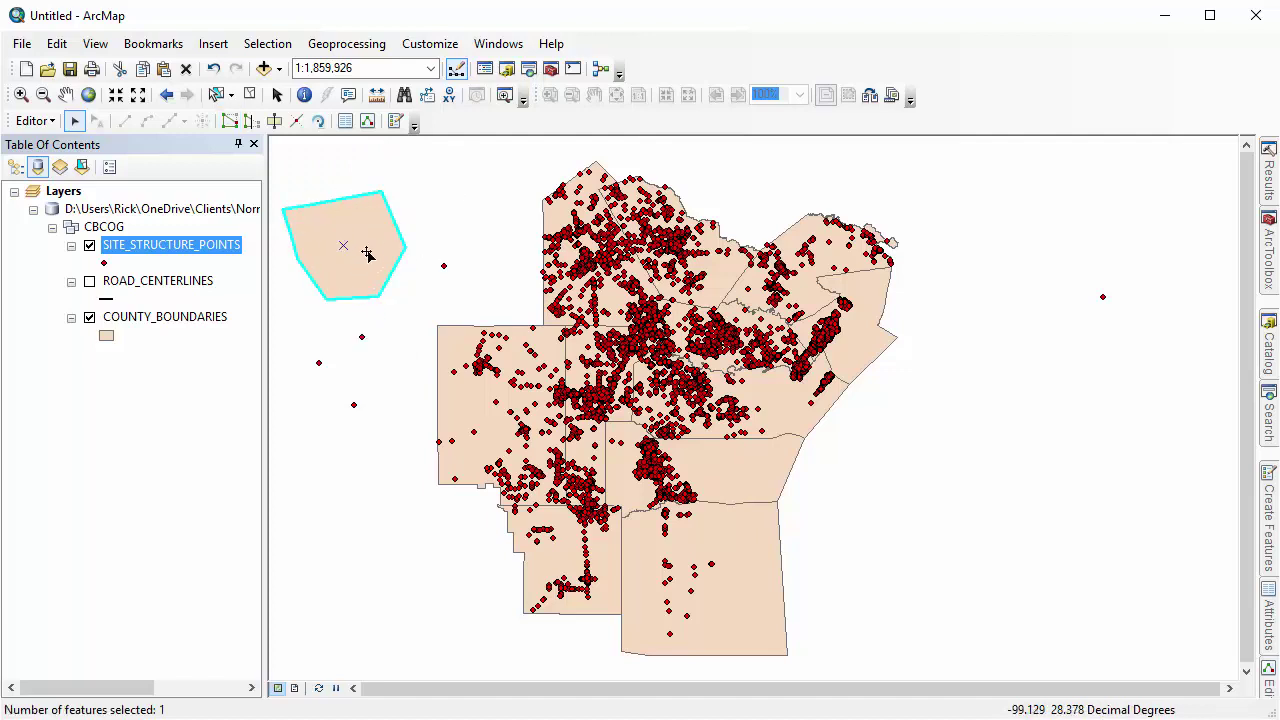
{"action": "left_click_drag", "start_coordinate": [368, 254], "coordinate": [382, 238]}
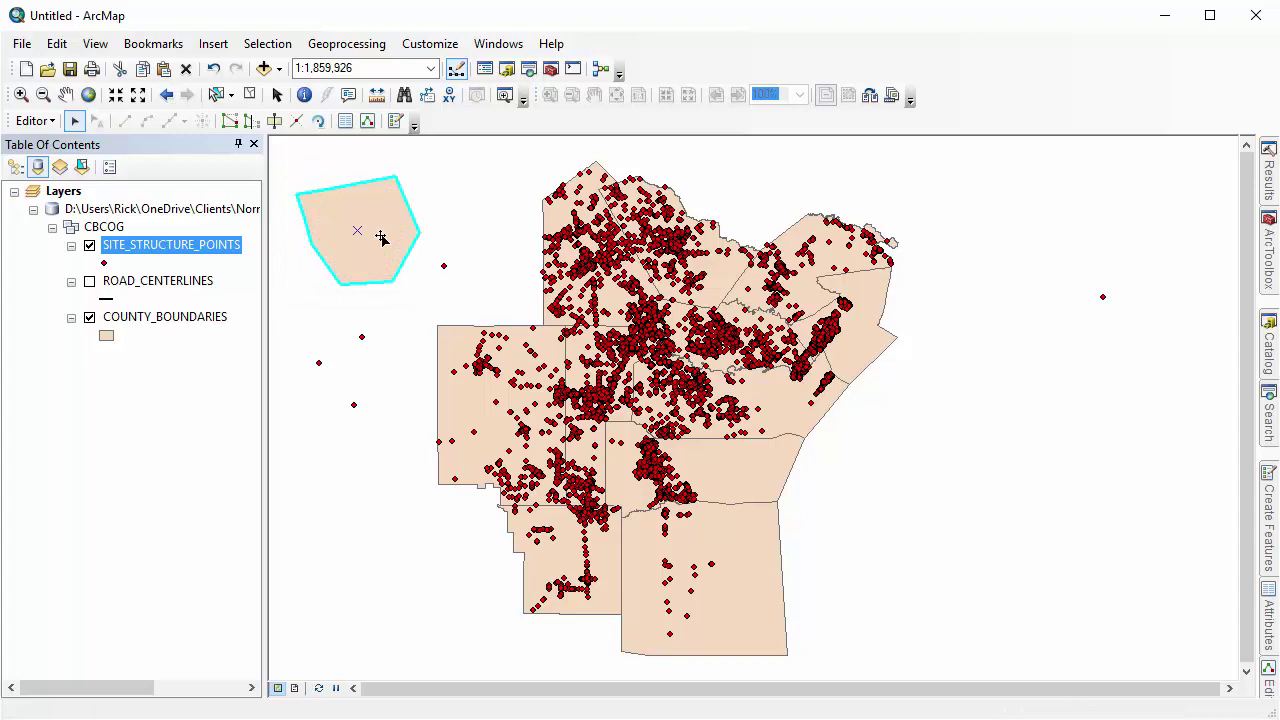
{"action": "double_click", "coordinate": [382, 241]}
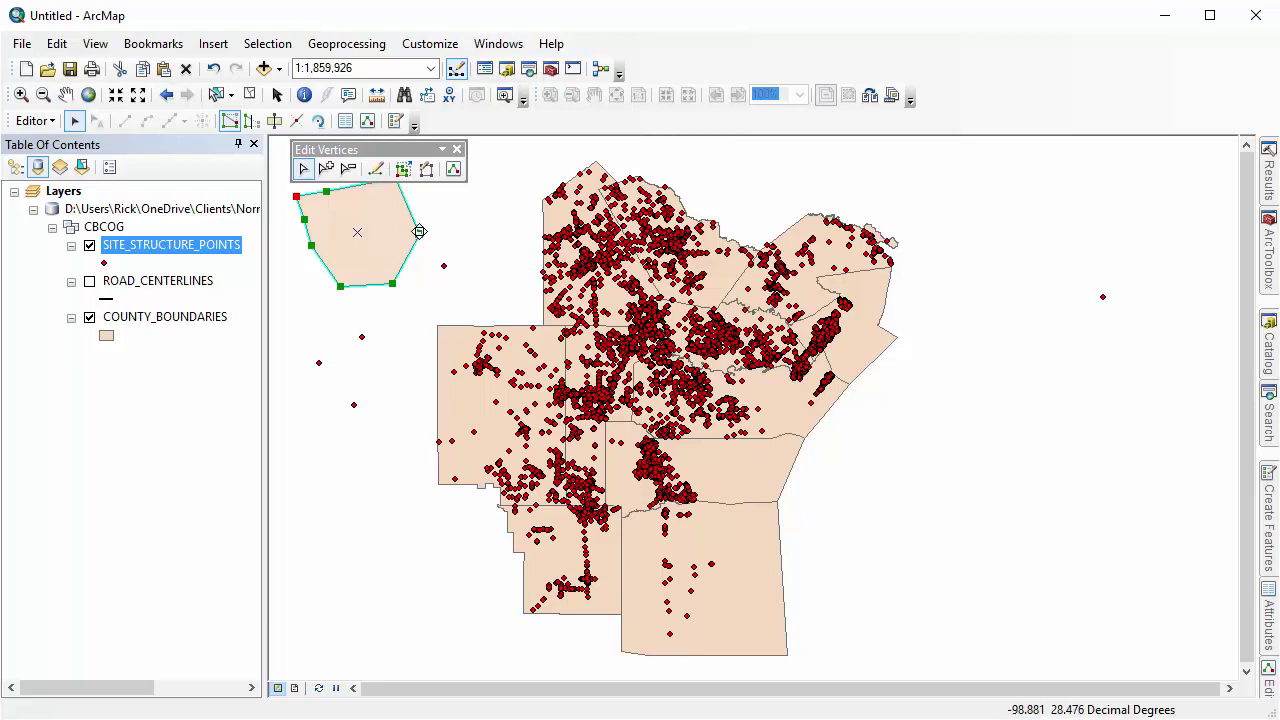
{"action": "mouse_move", "coordinate": [392, 283]}
{"action": "left_mouse_down"}
{"action": "mouse_move", "coordinate": [414, 297]}
{"action": "mouse_move", "coordinate": [392, 311]}
{"action": "left_mouse_up"}
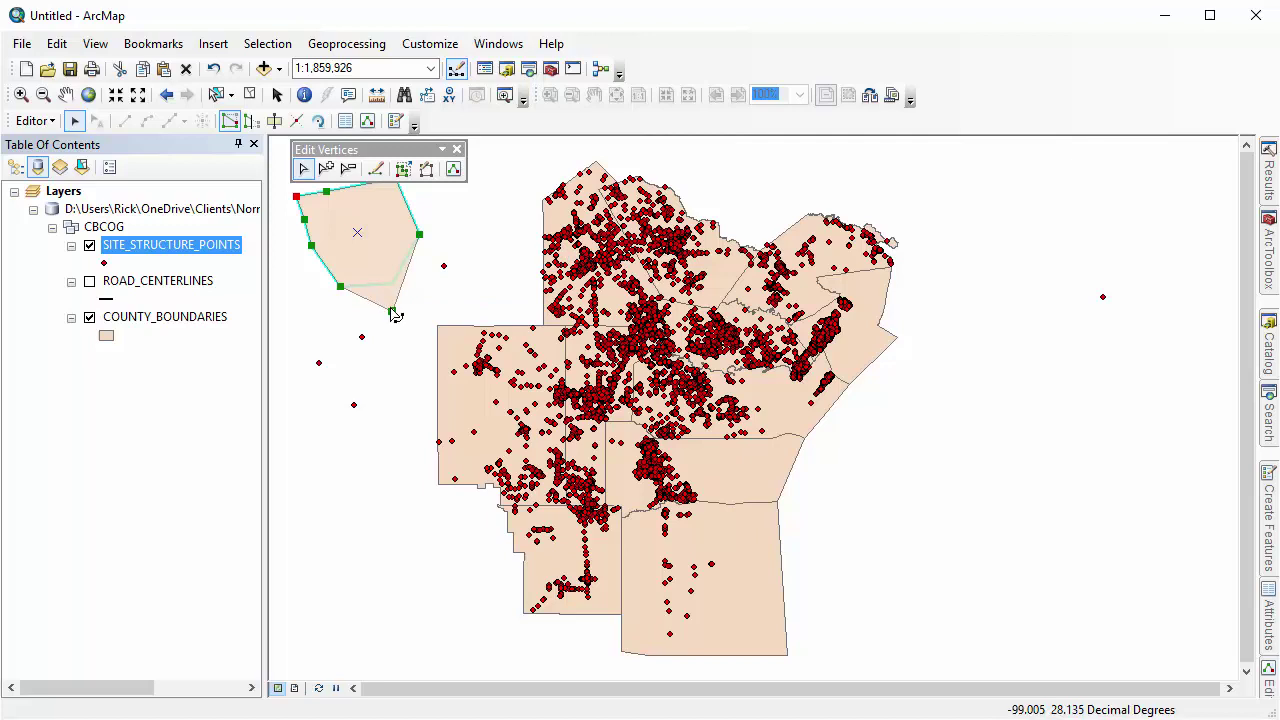
{"action": "left_click", "coordinate": [456, 150]}
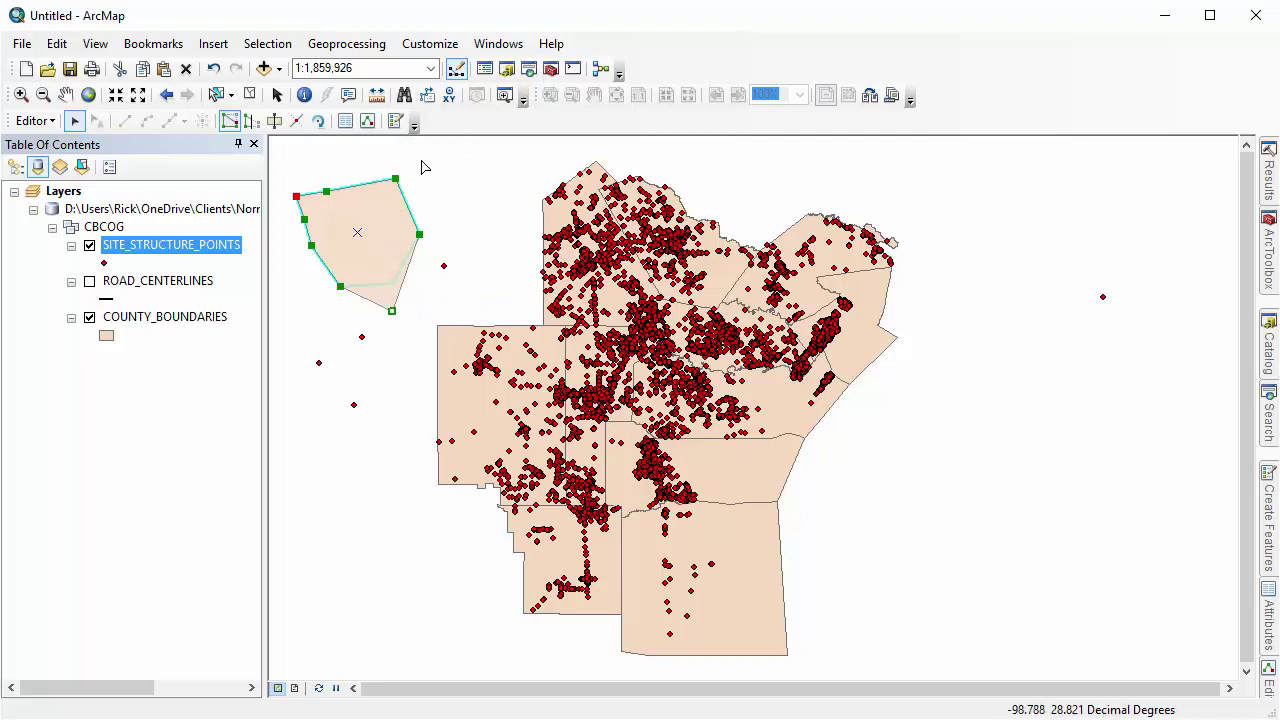
{"action": "right_click", "coordinate": [207, 245]}
{"action": "left_click", "coordinate": [177, 320]}
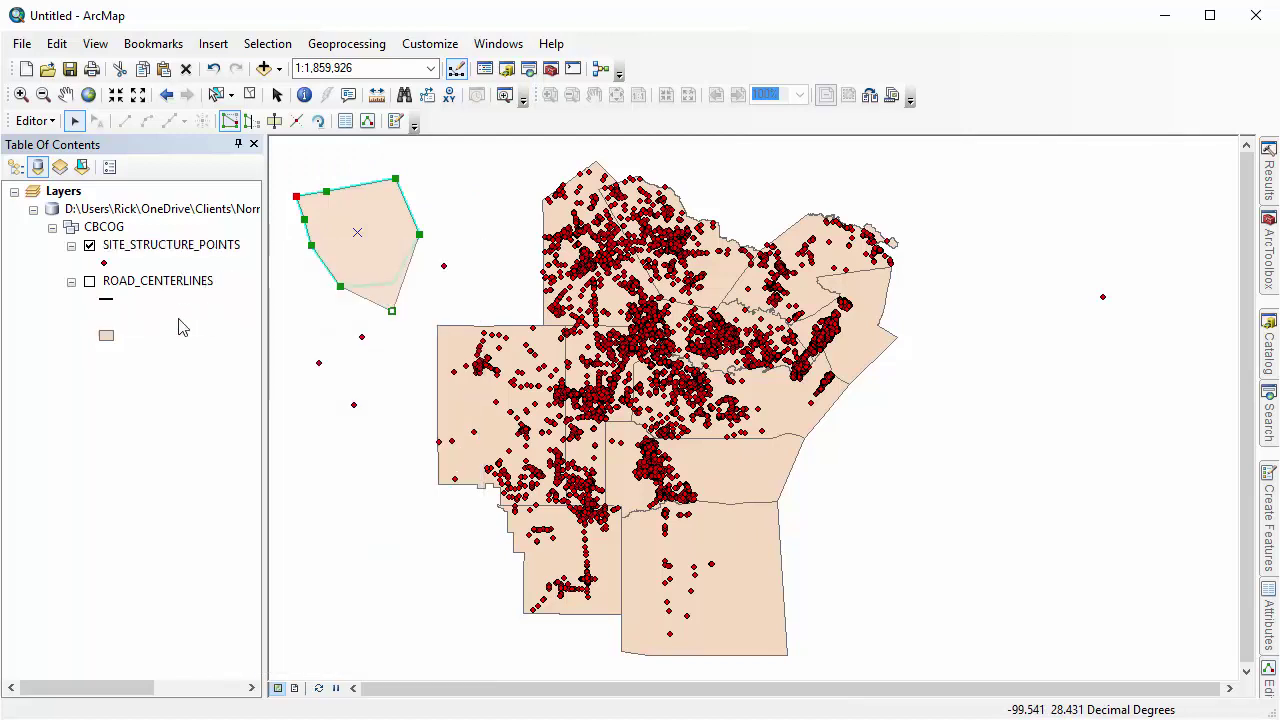
{"action": "right_click", "coordinate": [180, 318]}
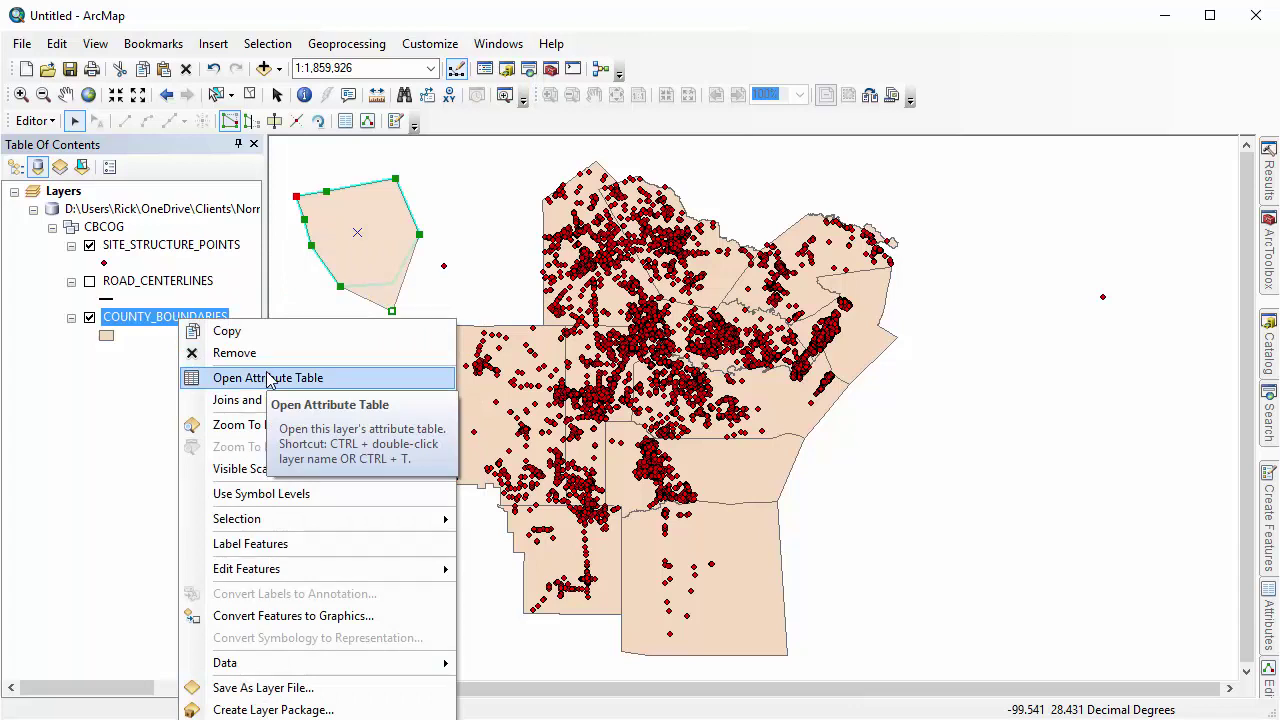
{"action": "left_click", "coordinate": [268, 378]}
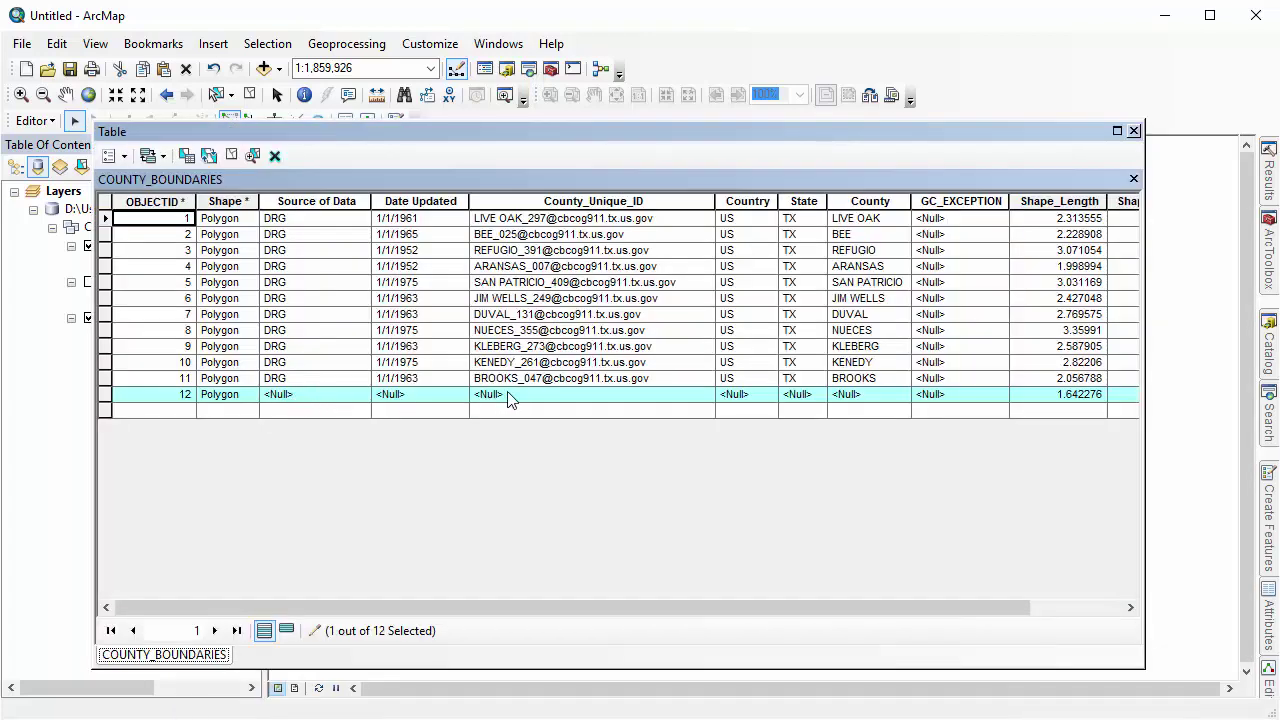
{"action": "left_click", "coordinate": [510, 398]}
{"action": "left_click", "coordinate": [519, 332]}
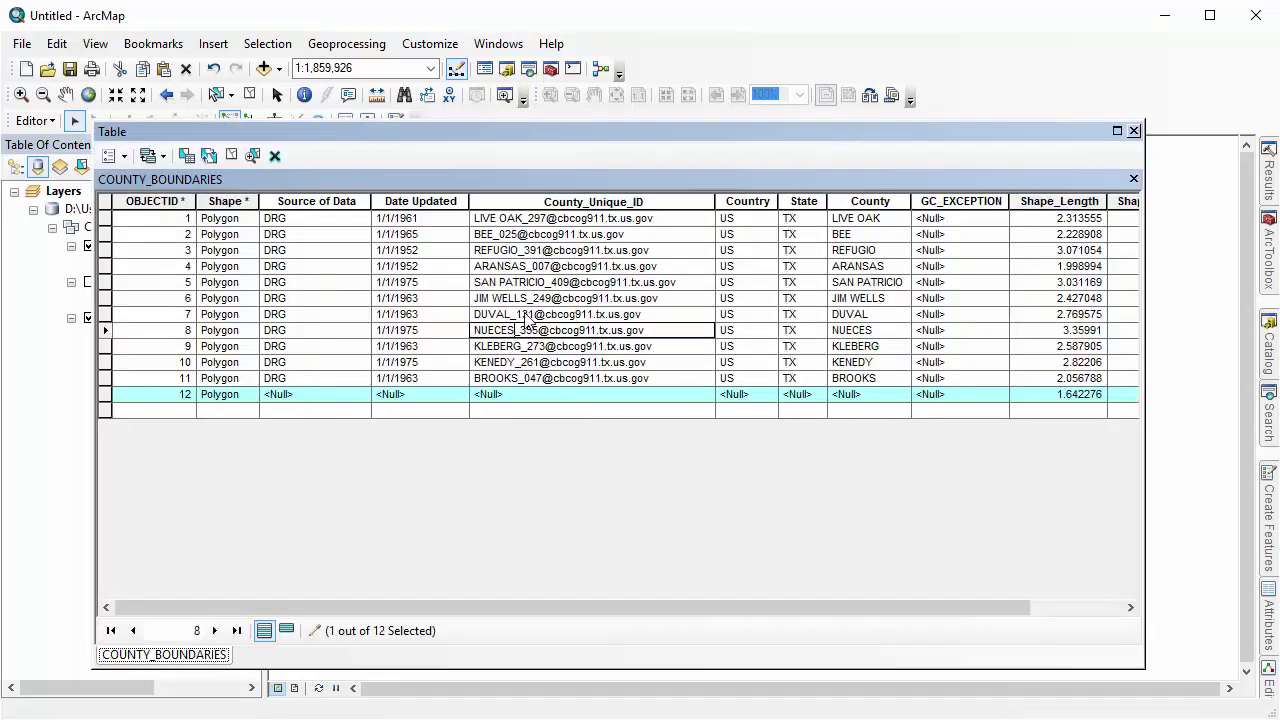
{"action": "left_click", "coordinate": [549, 284]}
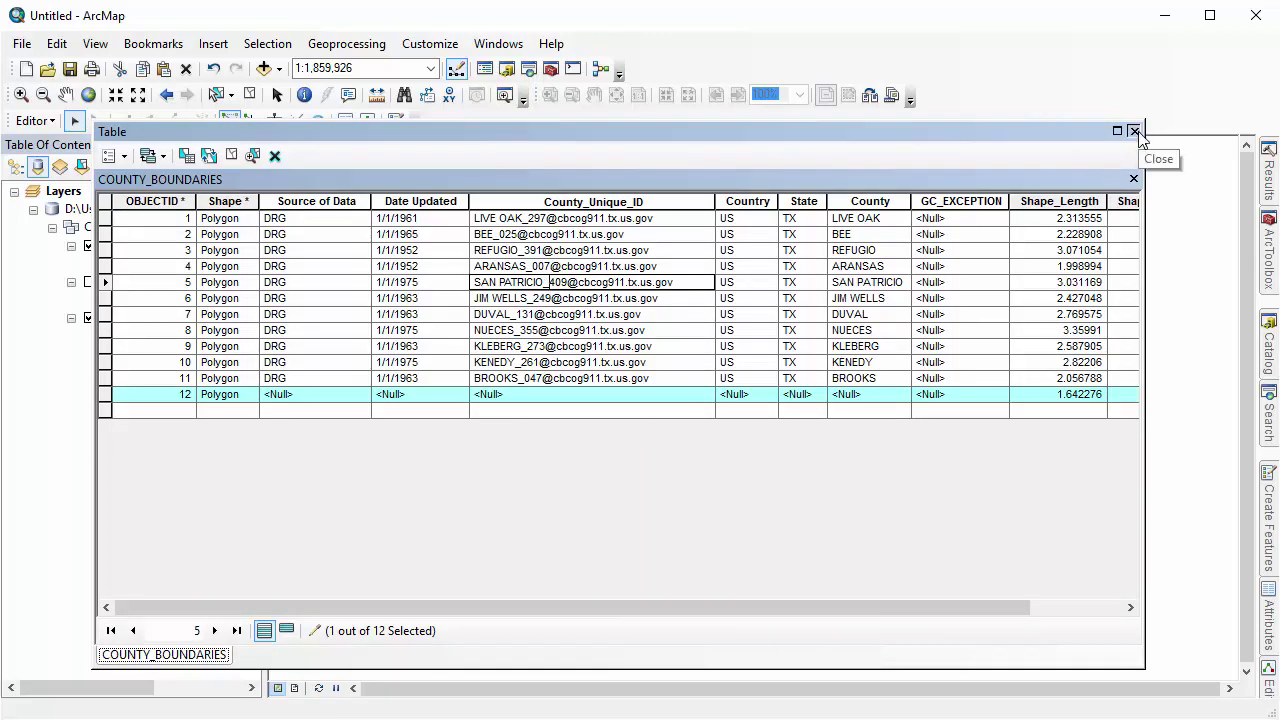
{"action": "left_click", "coordinate": [1136, 131]}
{"action": "left_click", "coordinate": [322, 441]}
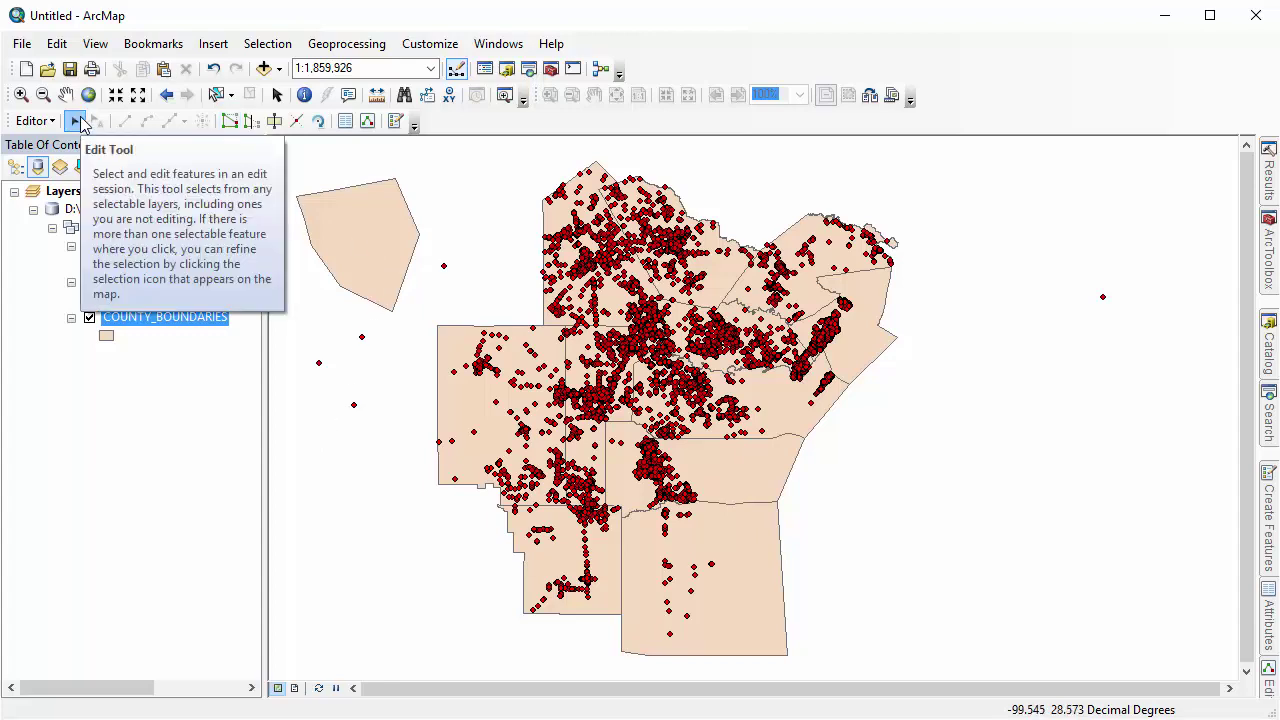
- Delete the new top-left county polygon
{"action": "left_click", "coordinate": [78, 120]}
{"action": "left_click", "coordinate": [378, 276]}
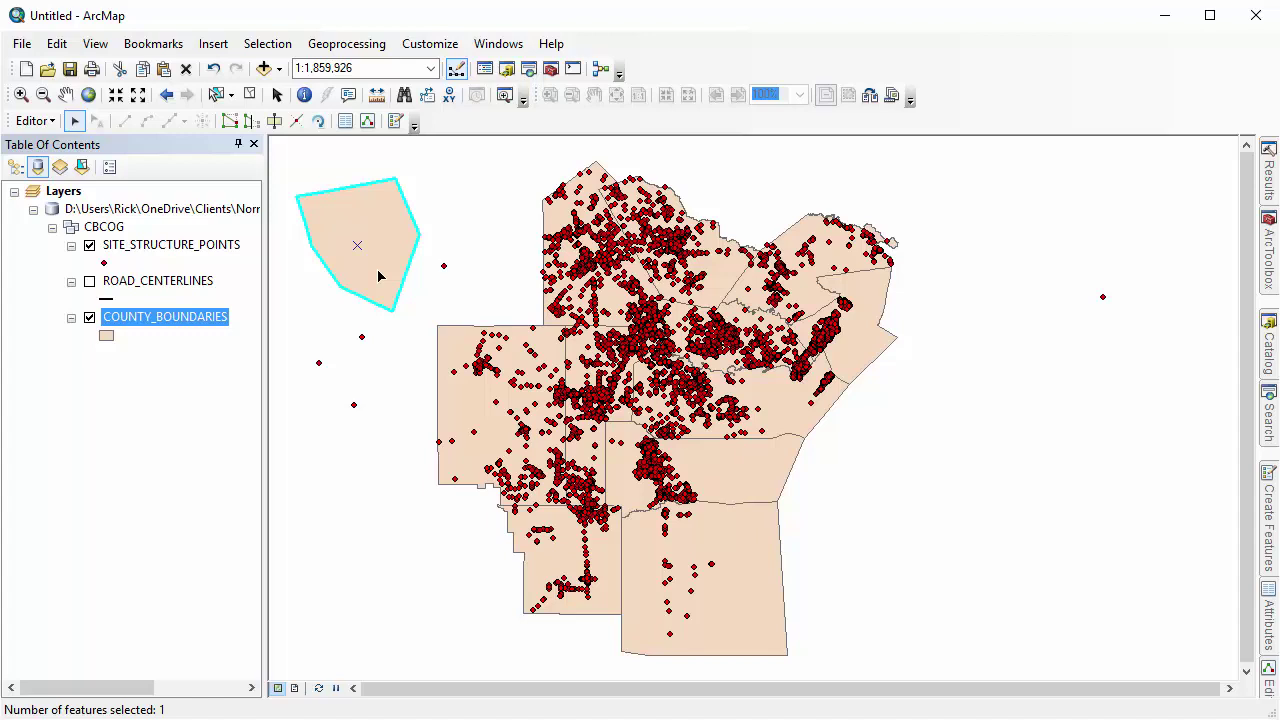
{"action": "key", "text": "Delete"}
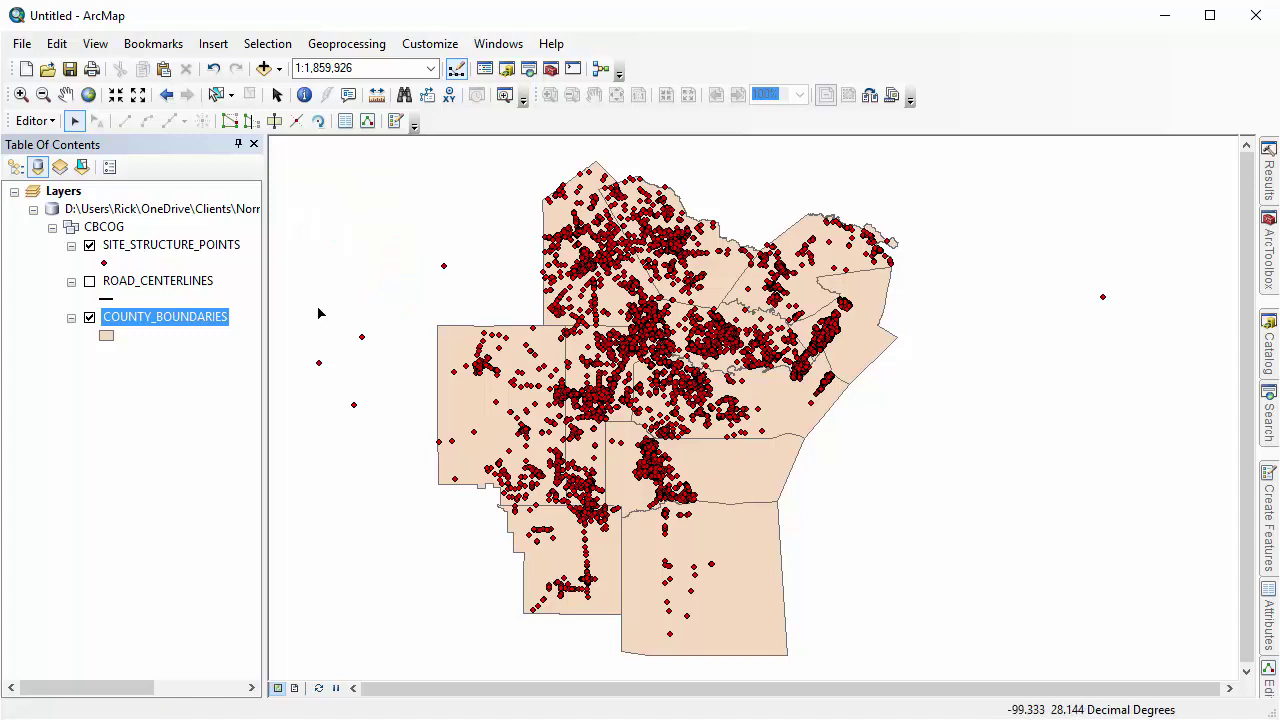
- Delete site structure point records 2–5, leaving 23,129 records
{"action": "right_click", "coordinate": [152, 250]}
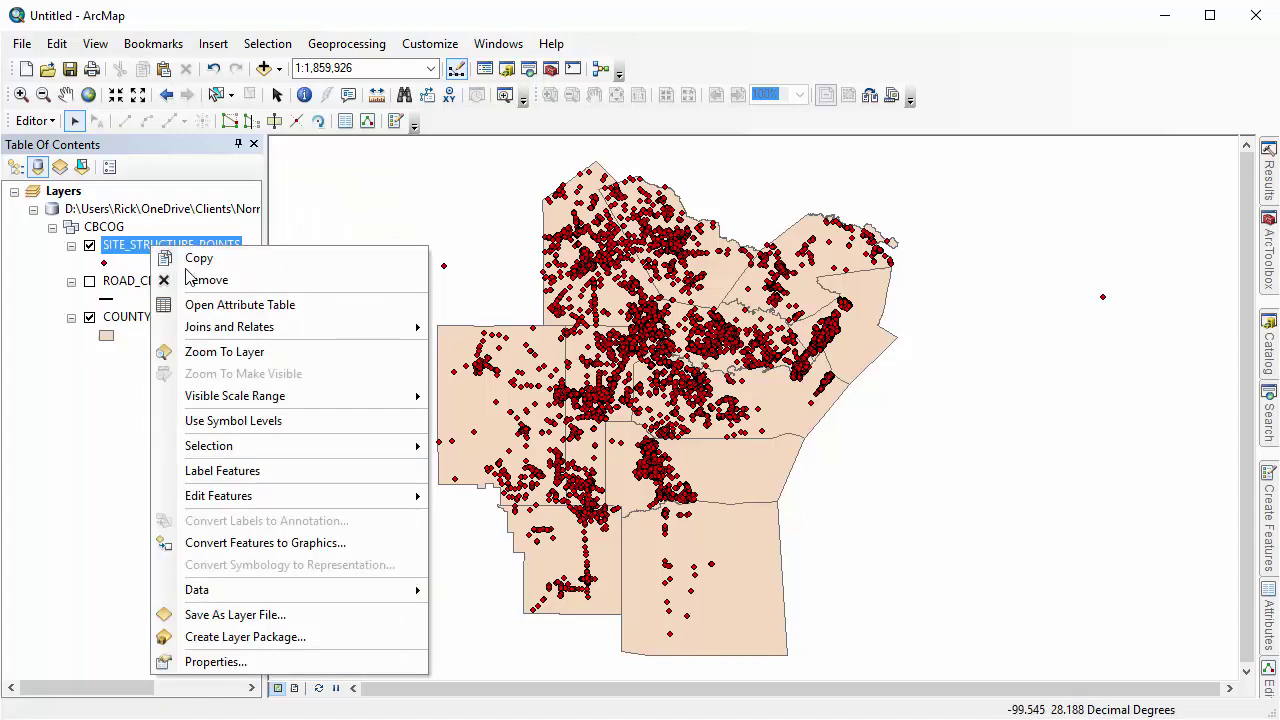
{"action": "left_click", "coordinate": [237, 304]}
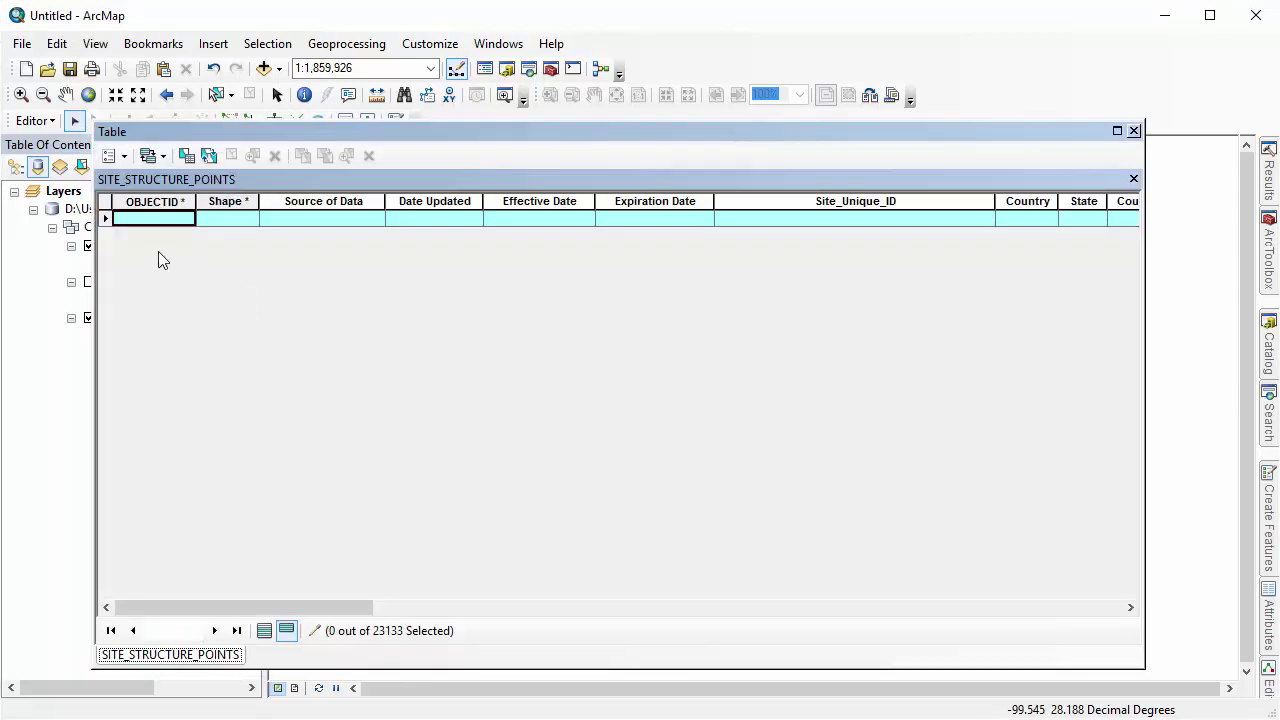
{"action": "left_click", "coordinate": [264, 630]}
{"action": "left_click_drag", "start_coordinate": [106, 234], "coordinate": [106, 283]}
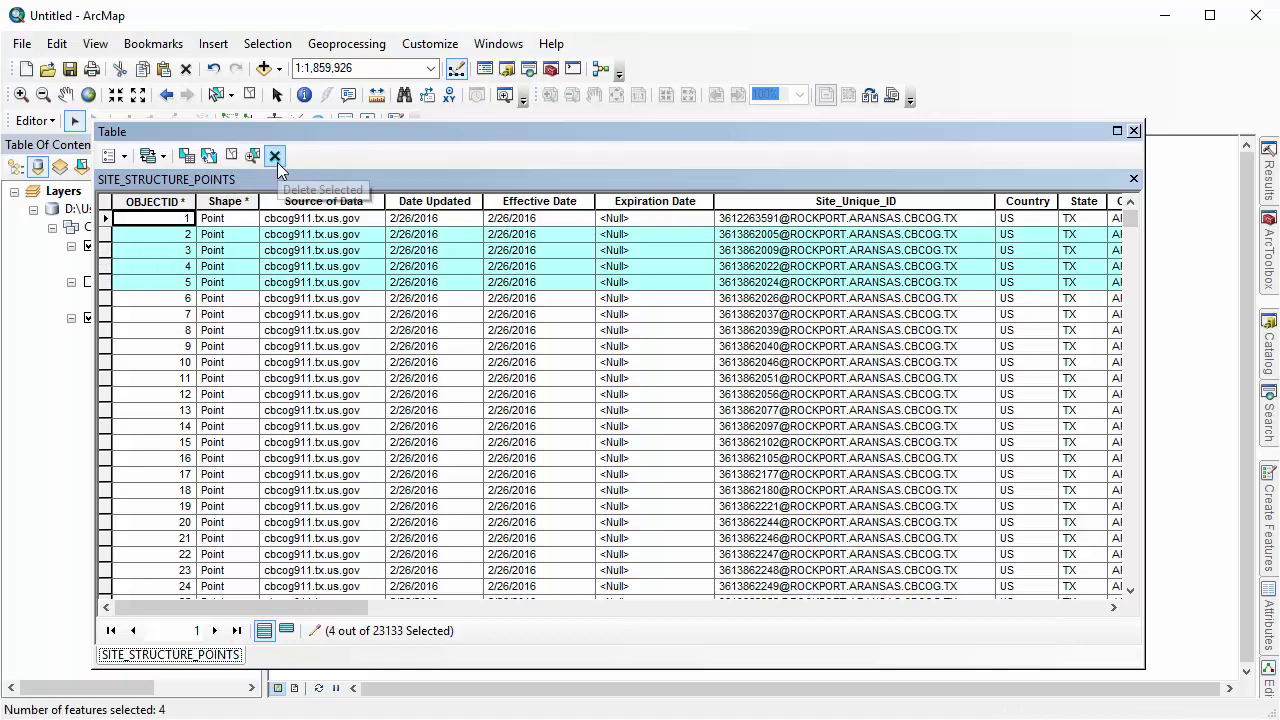
{"action": "left_click", "coordinate": [275, 157]}
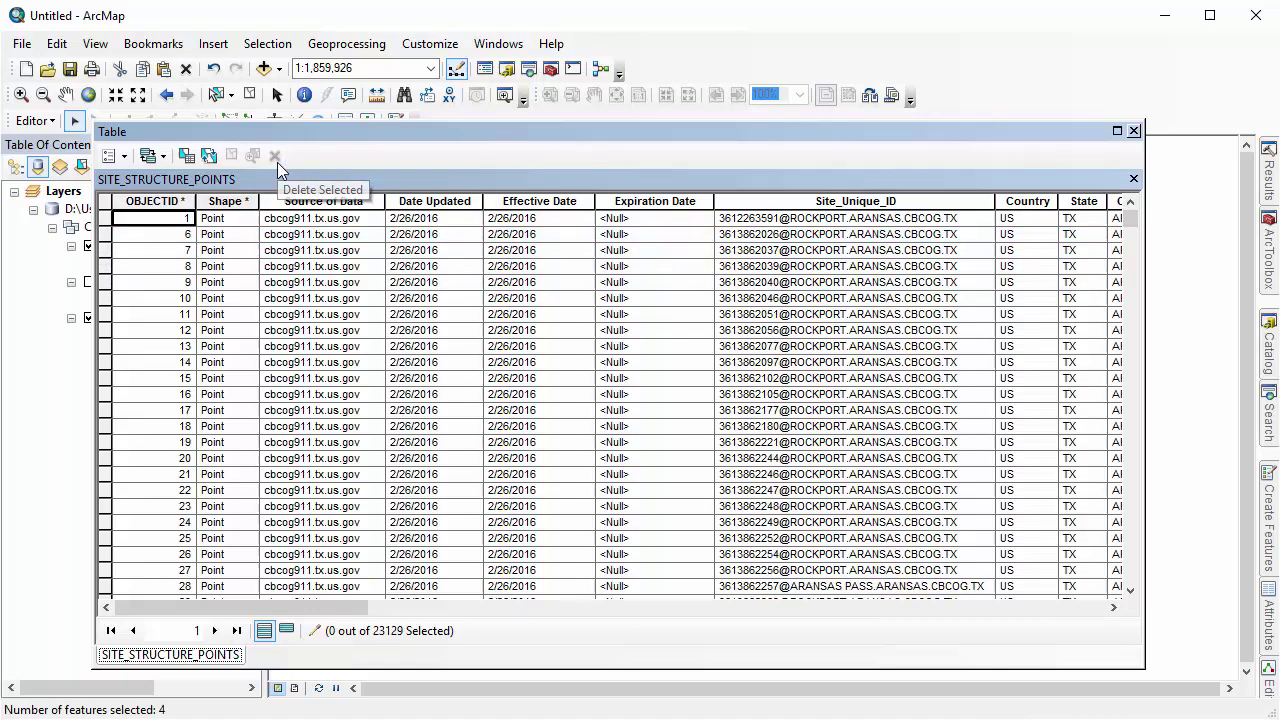
{"action": "left_click", "coordinate": [1138, 134]}
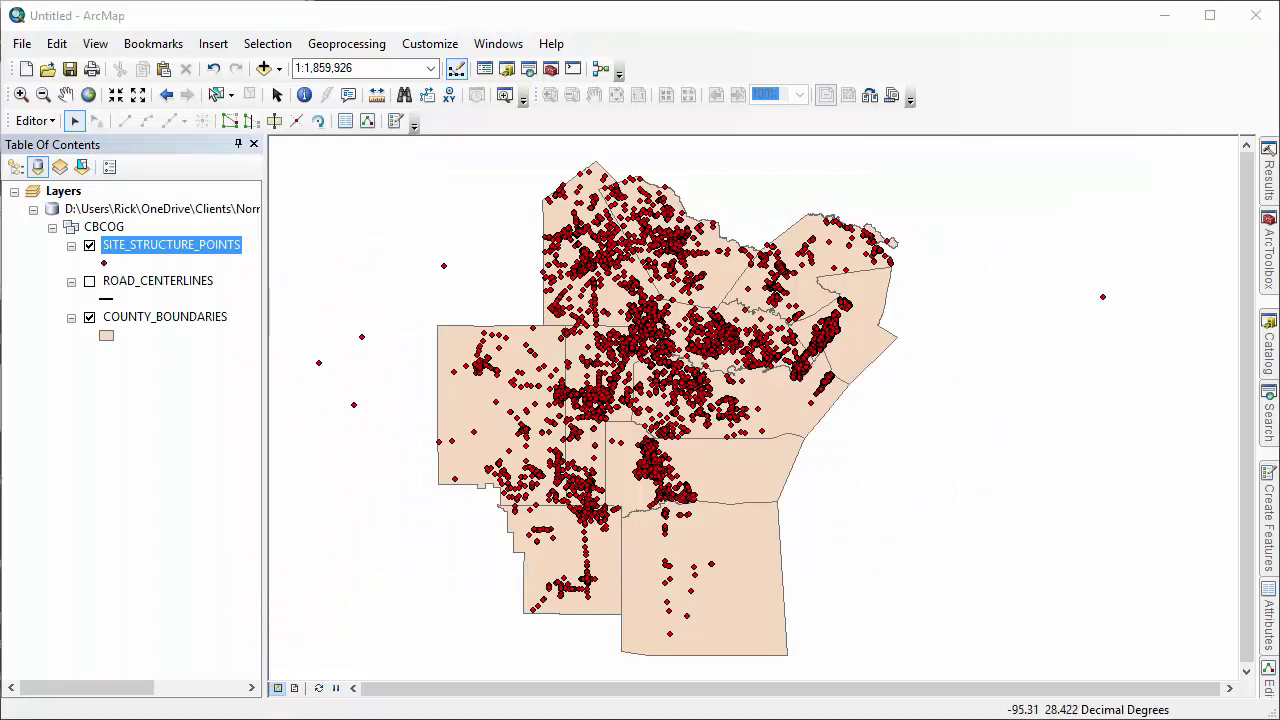
- Stop editing and answer No to saving the edits
{"action": "left_click", "coordinate": [35, 121]}
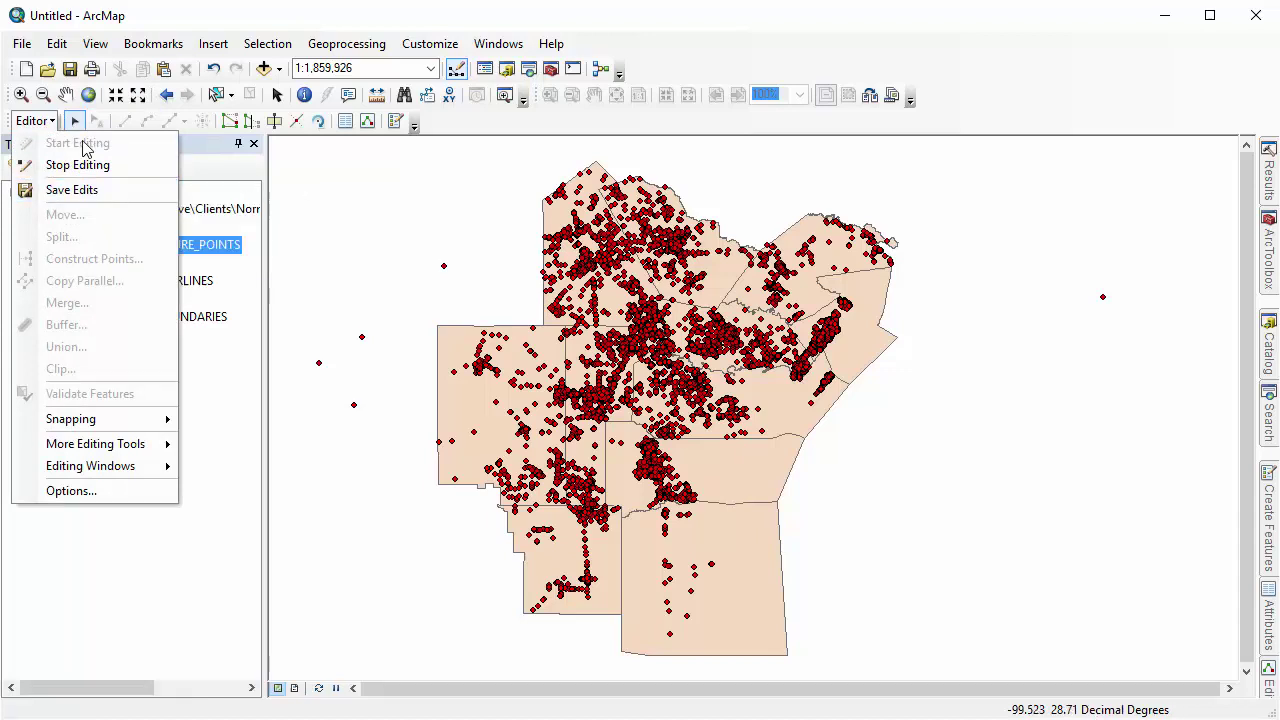
{"action": "left_click", "coordinate": [136, 172]}
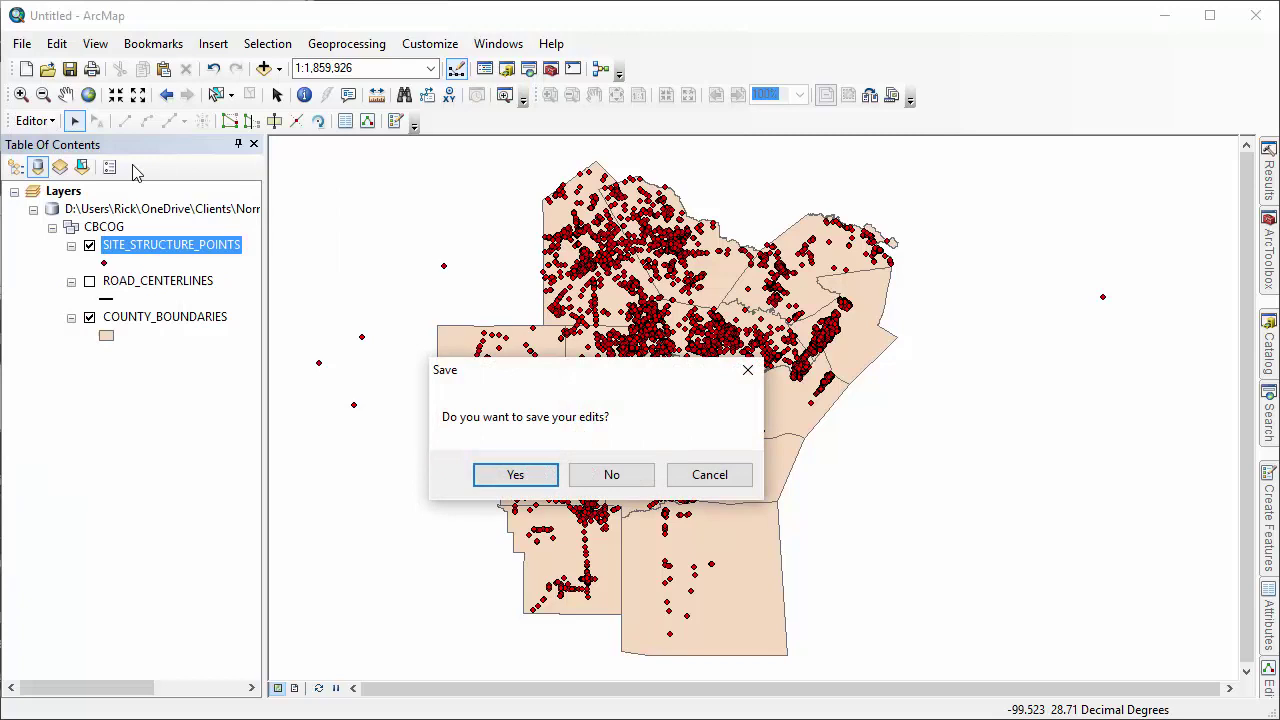
{"action": "left_click_drag", "start_coordinate": [527, 375], "coordinate": [524, 314]}
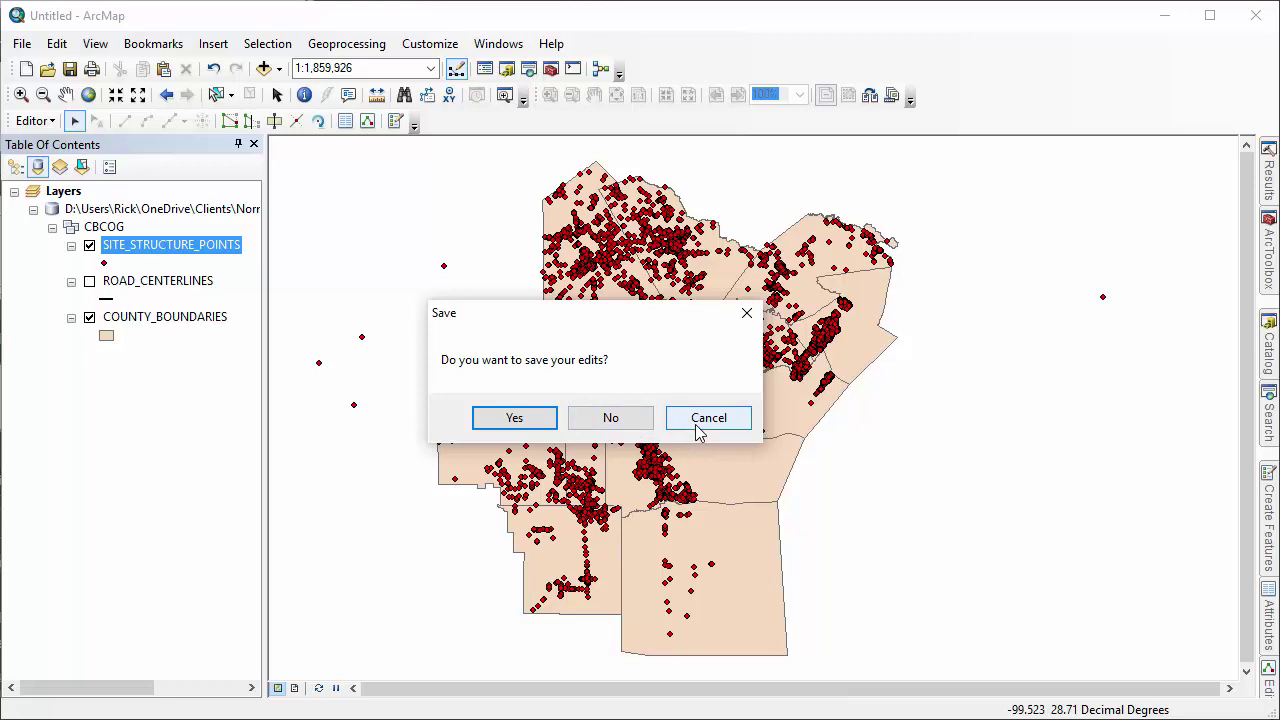
{"action": "left_click", "coordinate": [636, 425]}
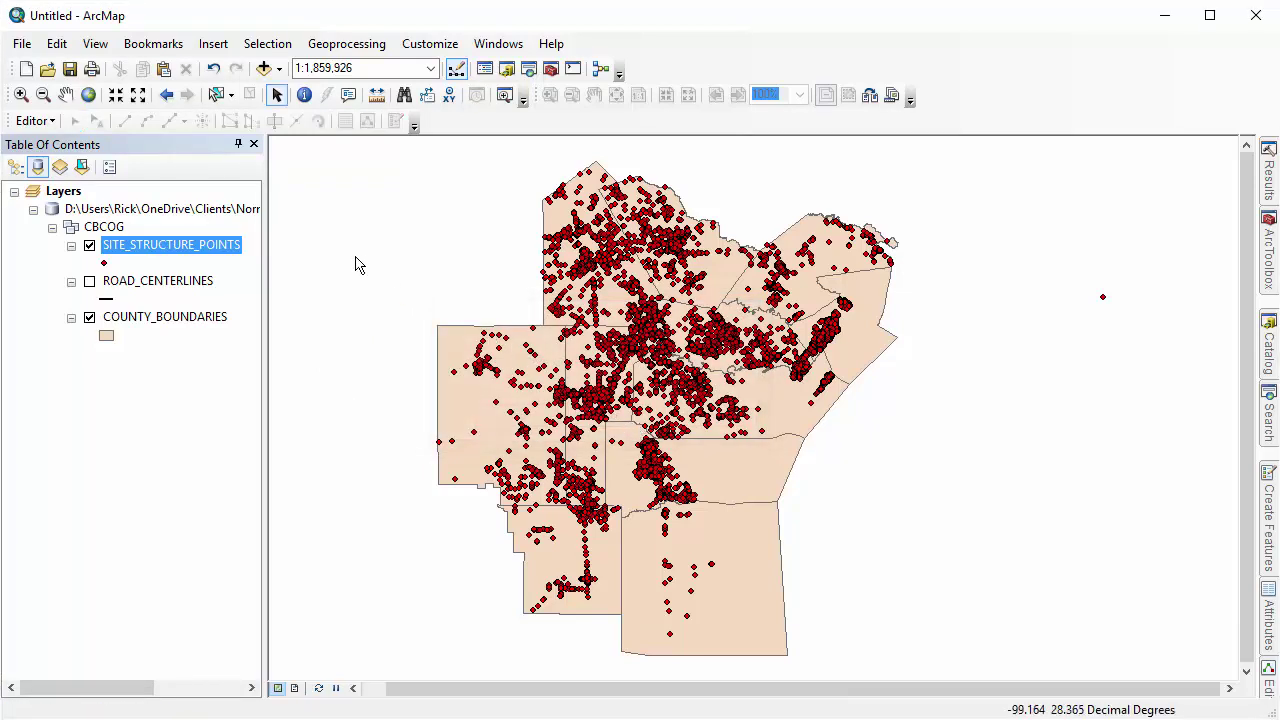